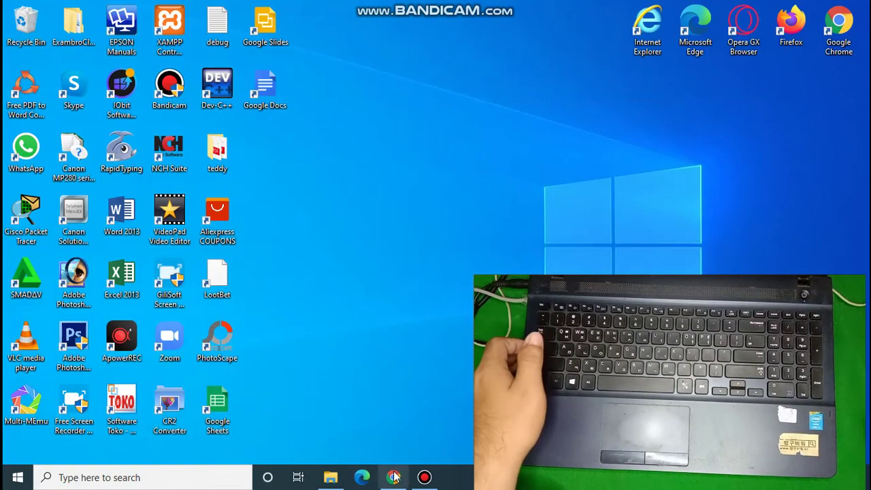
- Open File Explorer and show the drives under This PC
click(429, 480)
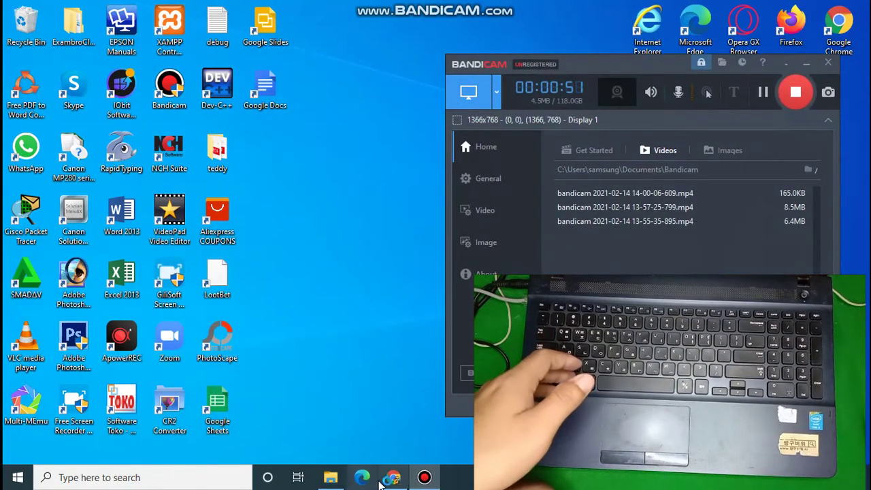
click(323, 480)
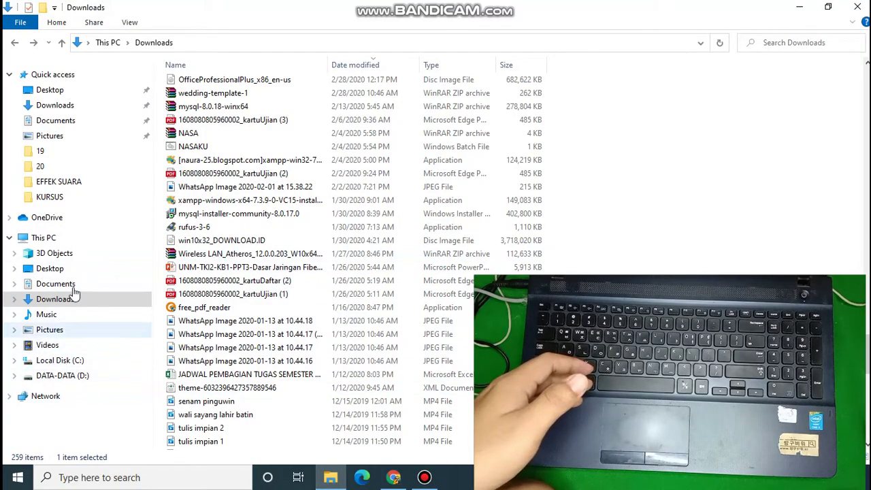
click(34, 239)
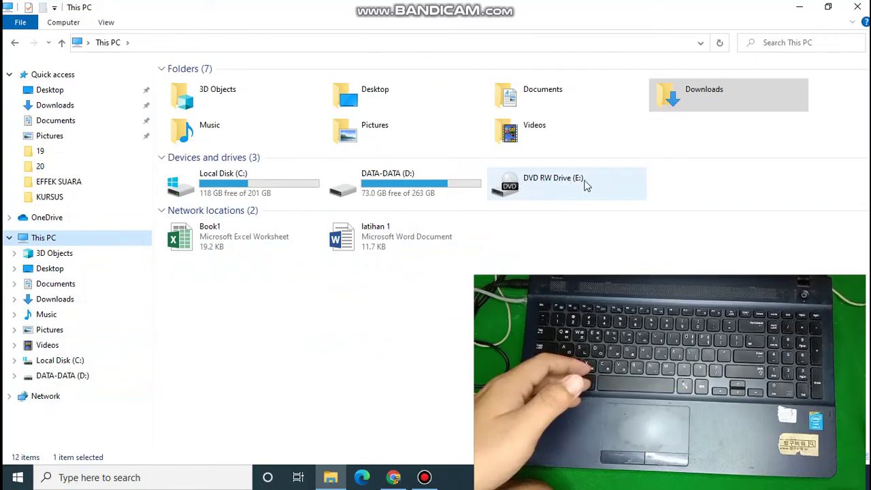
double_click(528, 188)
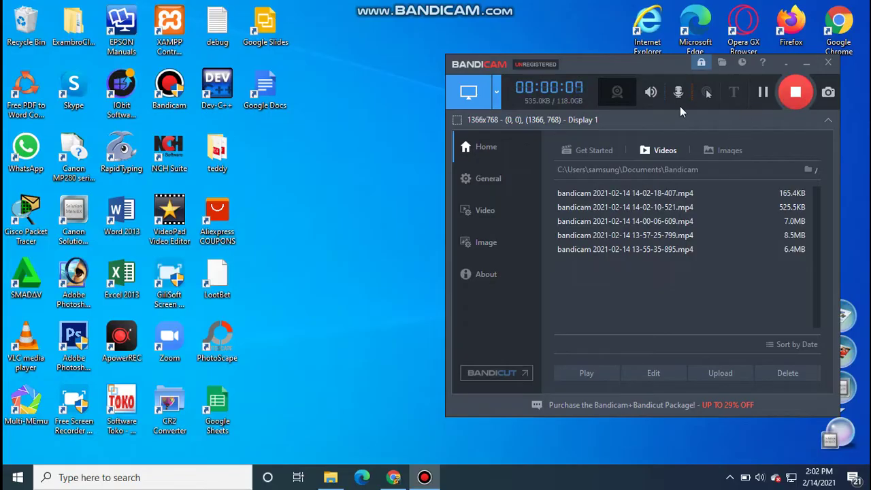
- Minimize the Bandicam recorder window and close the open This PC window
click(806, 64)
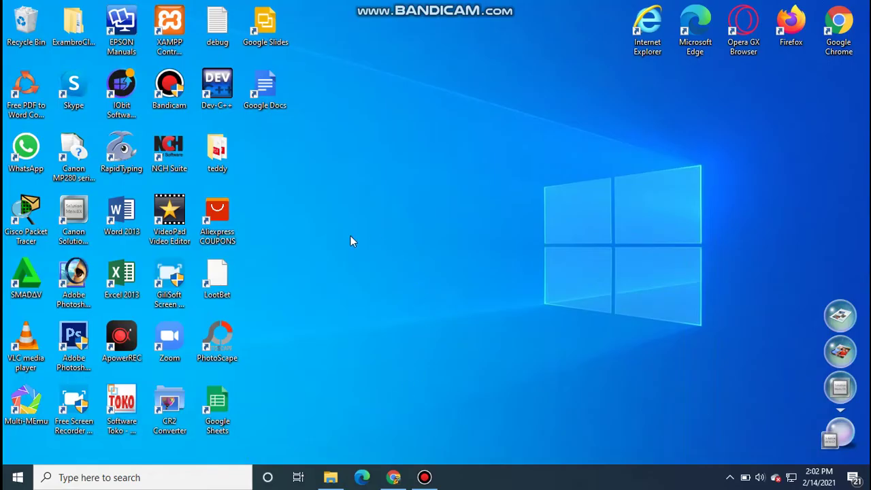
mouse_move(331, 476)
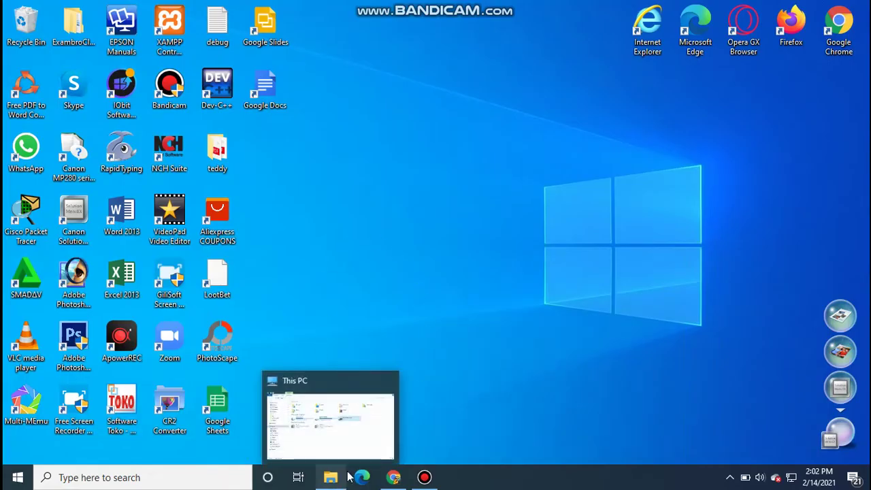
click(389, 379)
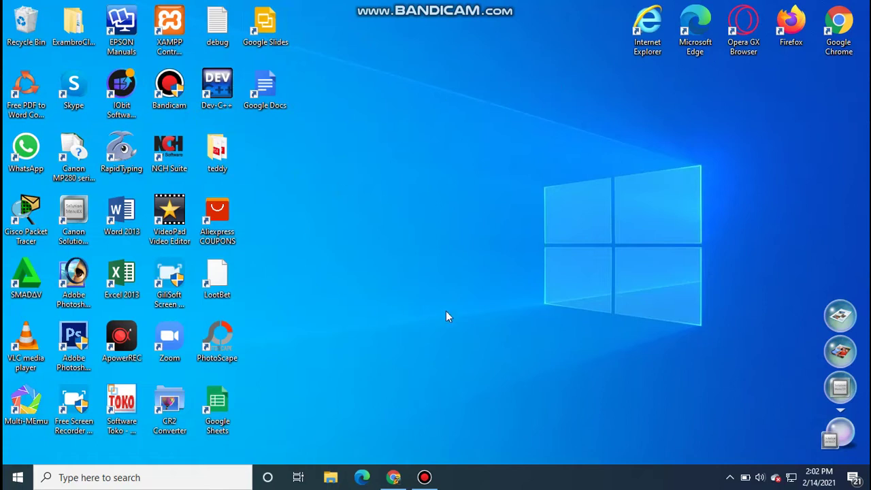
- Open a new File Explorer window and maximize it
click(331, 478)
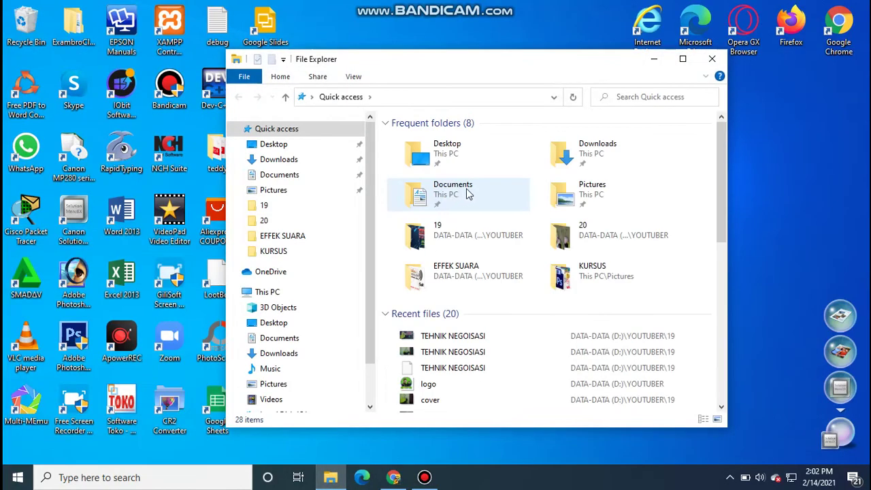
click(680, 59)
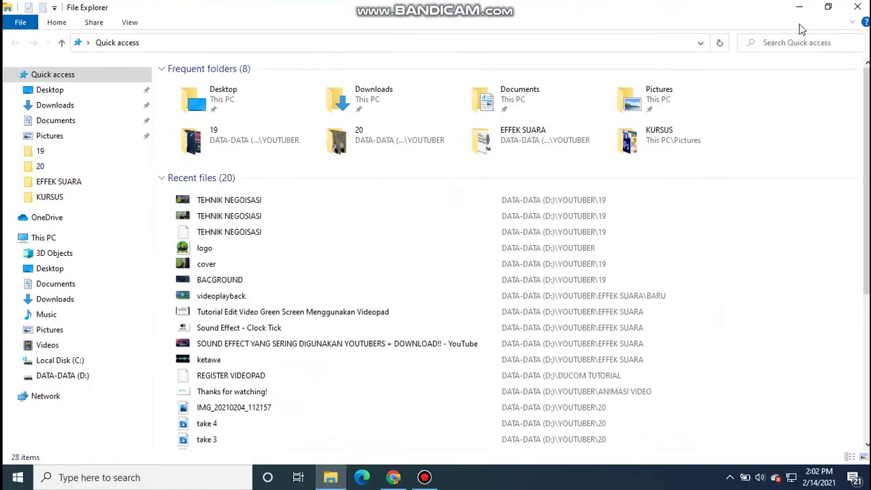
click(829, 7)
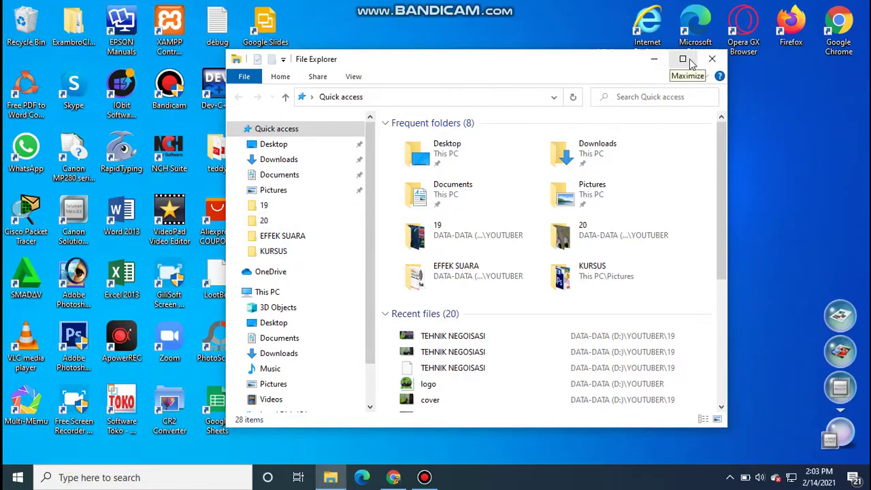
click(682, 59)
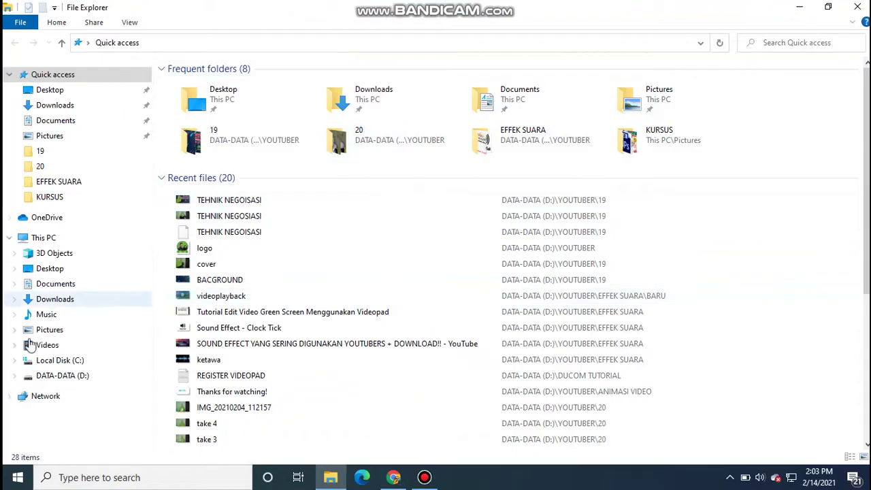
- Go to This PC and open Local Disk (C:) to view its folders
click(45, 239)
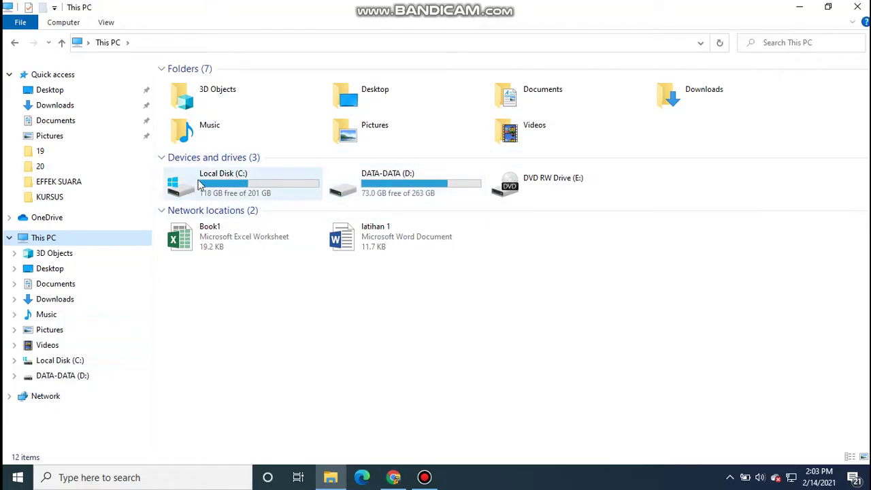
click(235, 185)
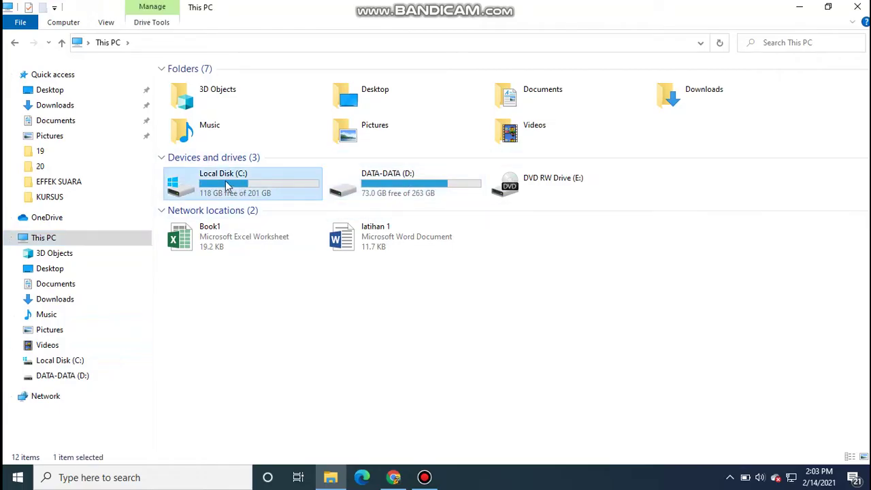
double_click(228, 186)
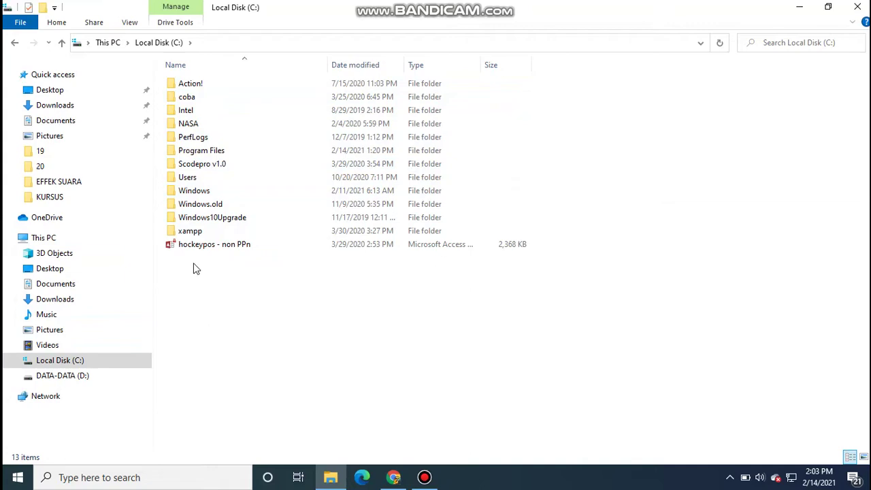
- Look through the contents of DATA-DATA (D:), and select that drive under This PC
click(49, 378)
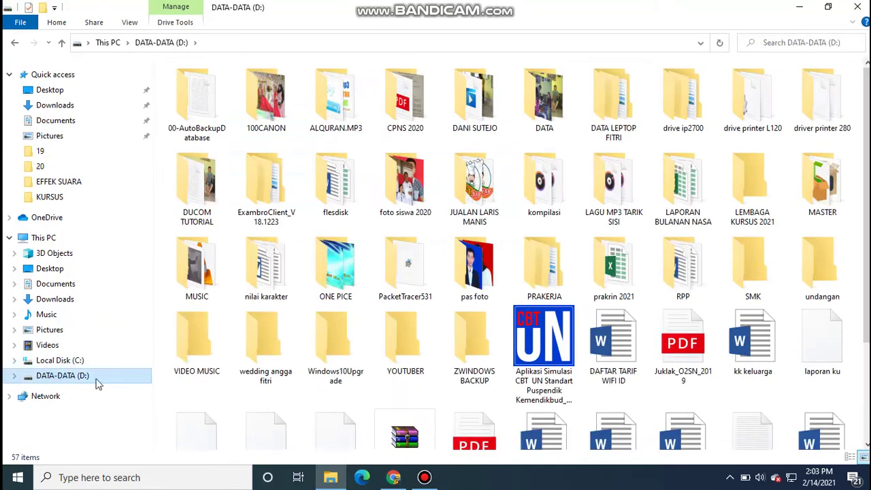
scroll(388, 274, down, 2)
scroll(204, 285, up, 2)
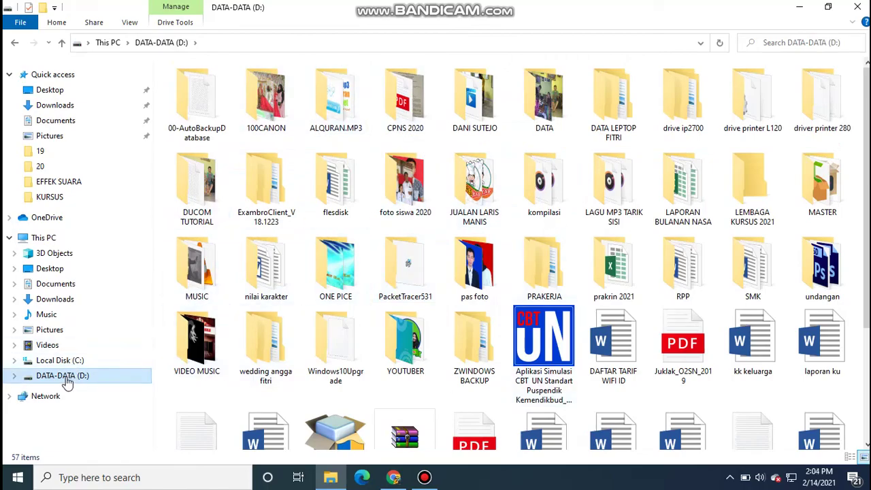
click(40, 238)
click(400, 177)
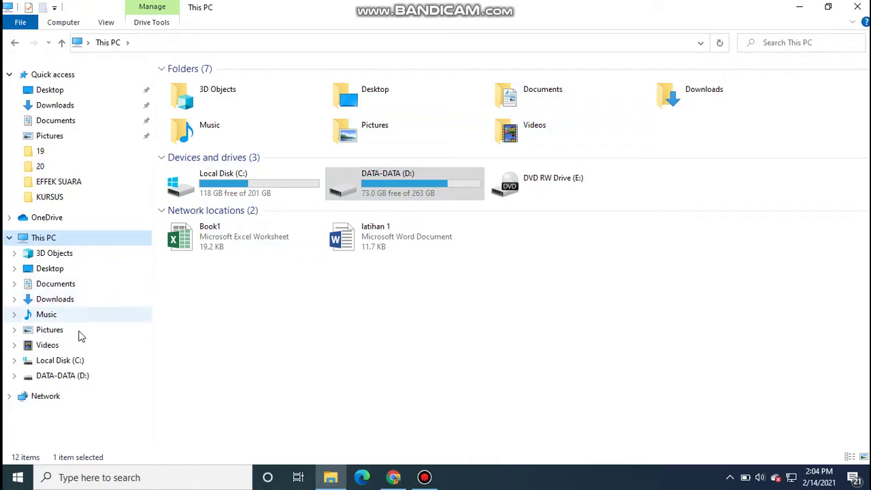
- Create a new folder at the top level of the DATA-DATA (D:) drive
click(54, 378)
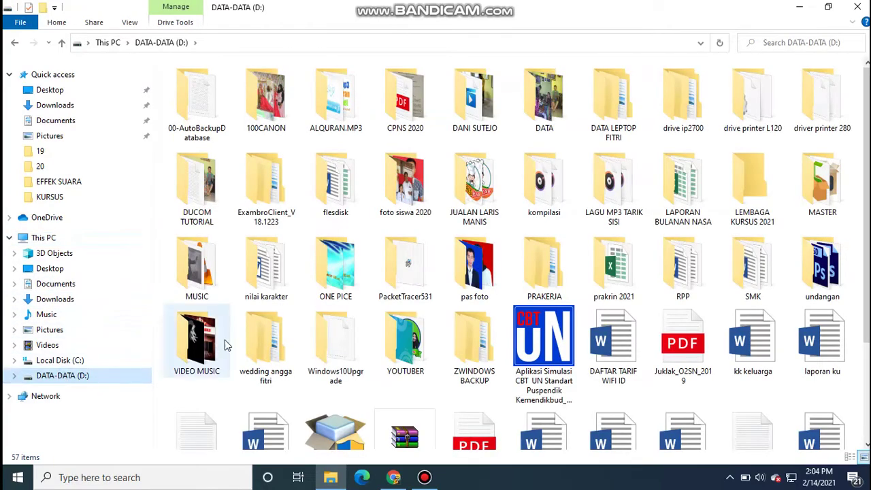
scroll(535, 317, down, 3)
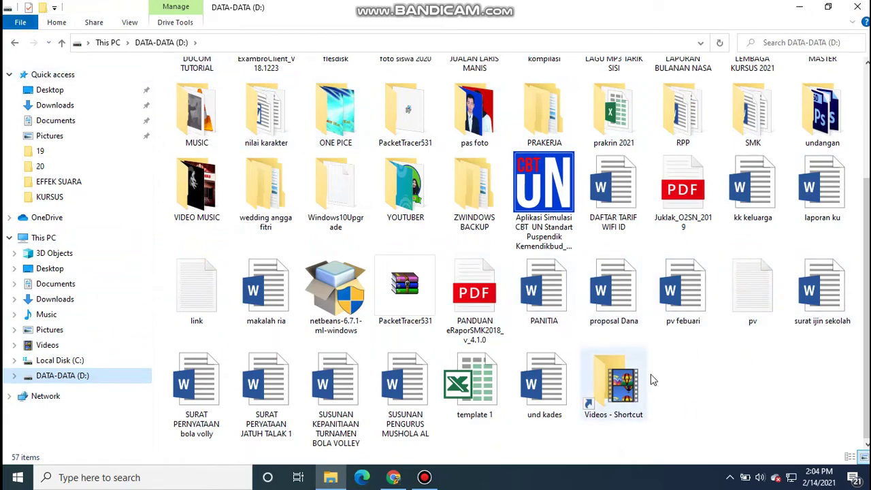
right_click(718, 352)
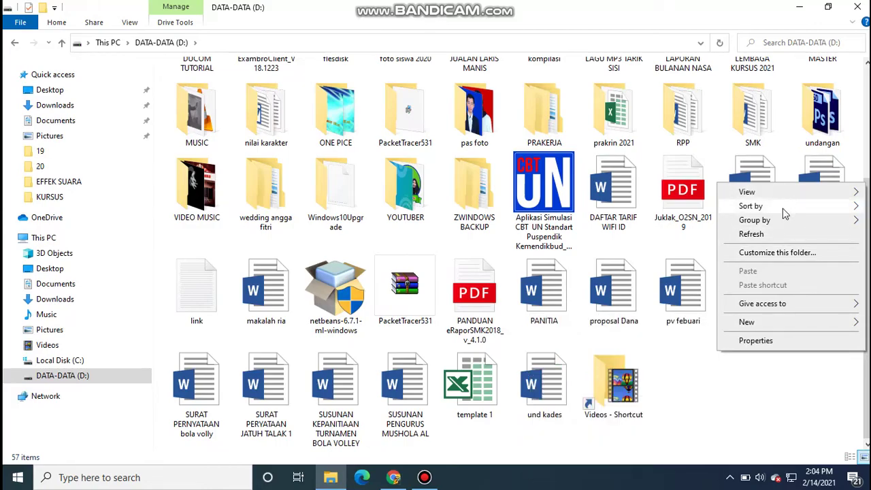
mouse_move(765, 323)
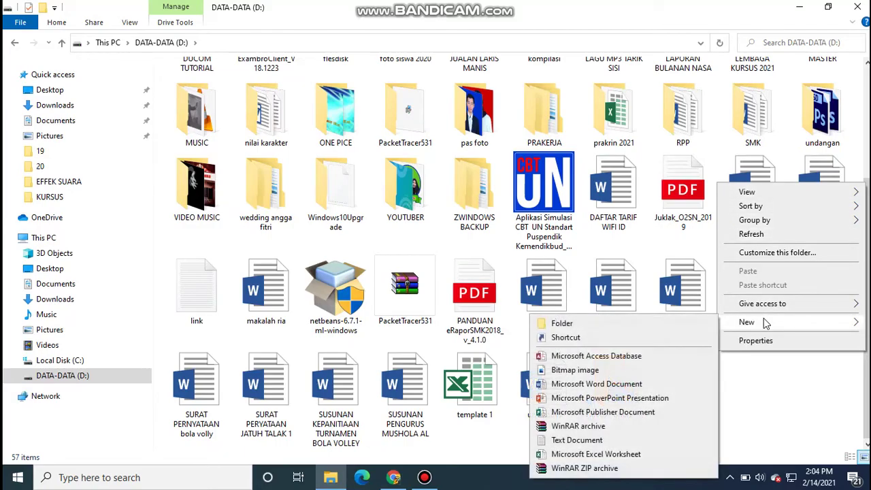
click(562, 323)
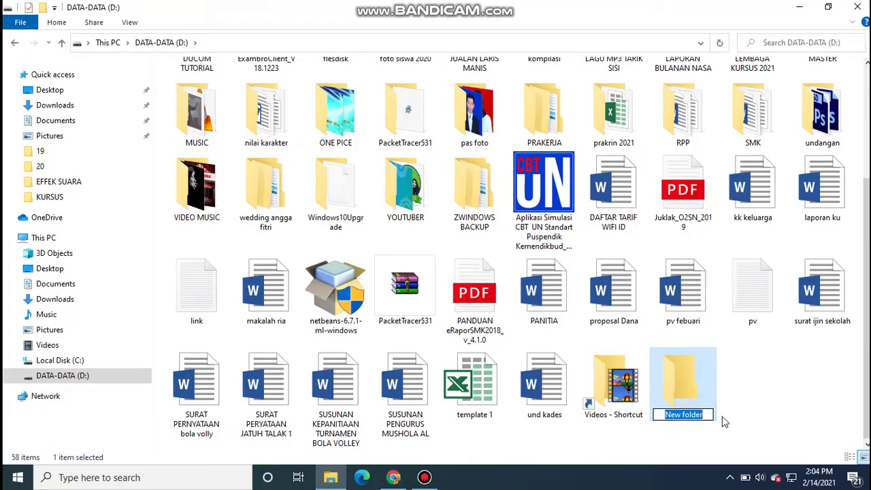
- Try to name the new folder DUCOM TUTORIAL, declining to merge it with the existing folder
key(BackSpace)
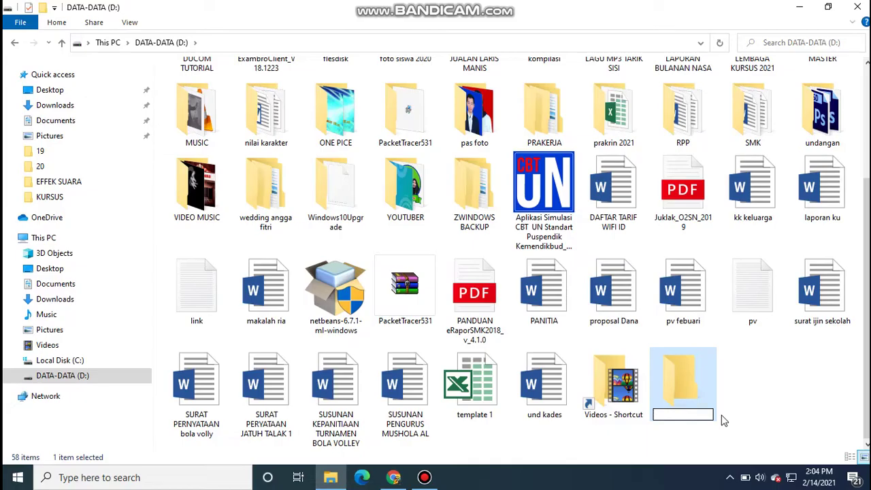
text(d)
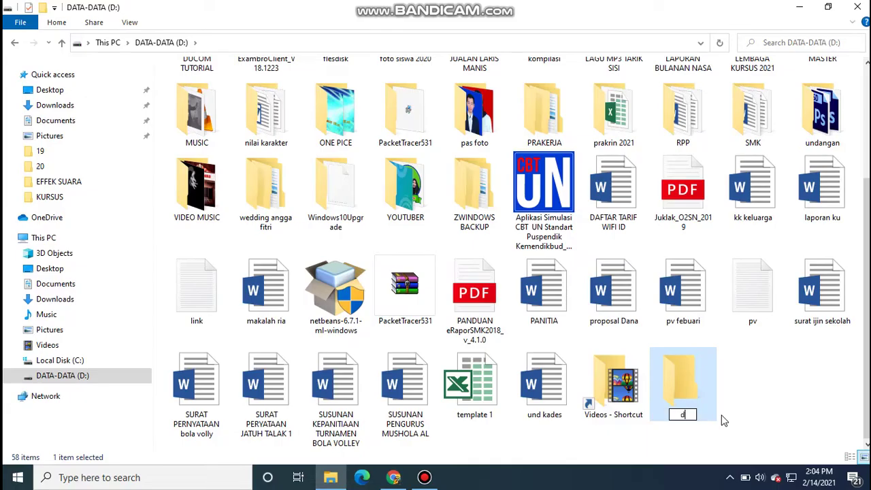
text(UCOM TUTORIAL)
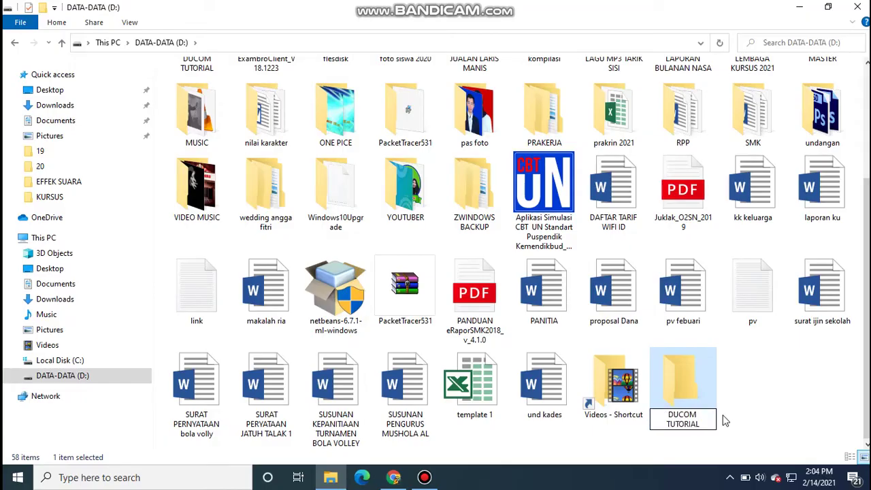
key(Return)
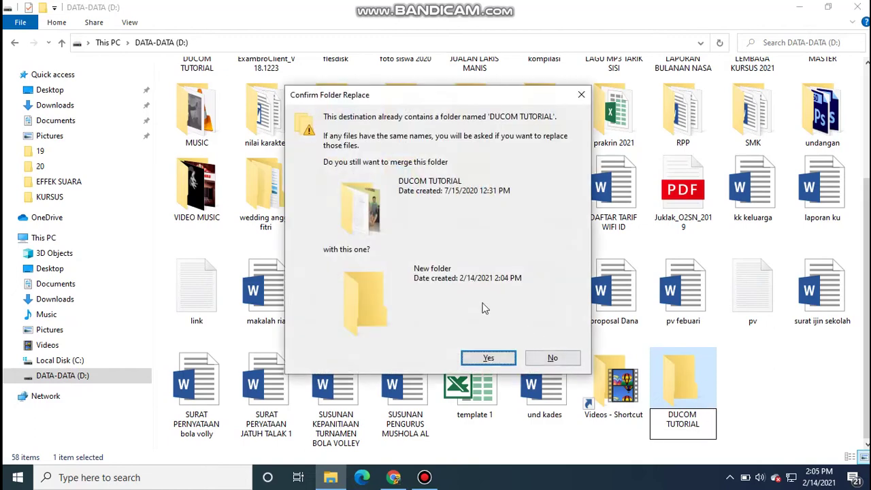
click(550, 359)
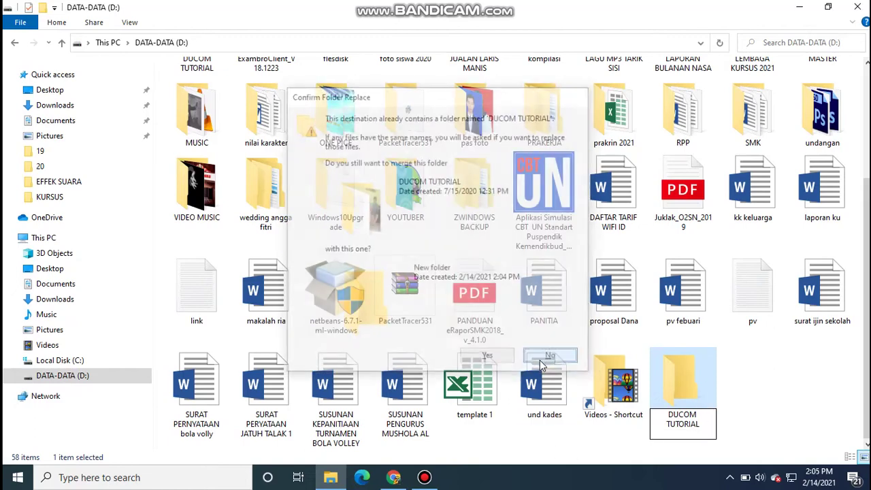
- Rename the new folder as DUCOM and open it
right_click(685, 417)
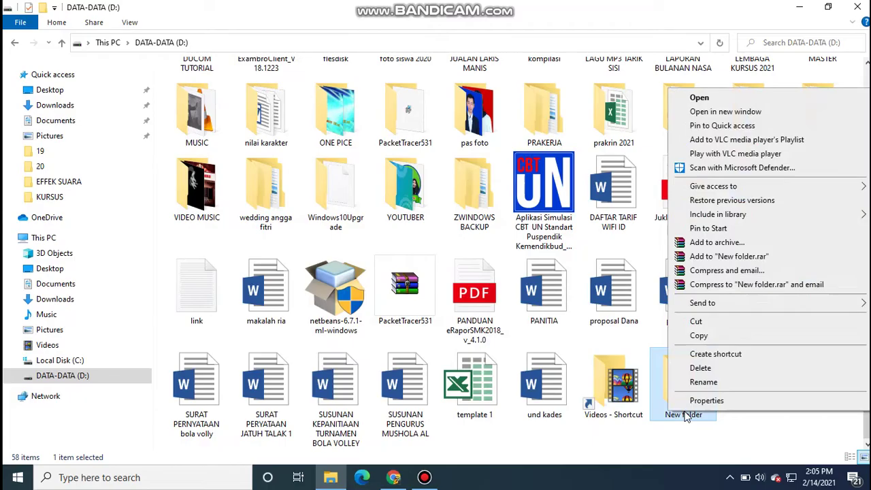
click(704, 382)
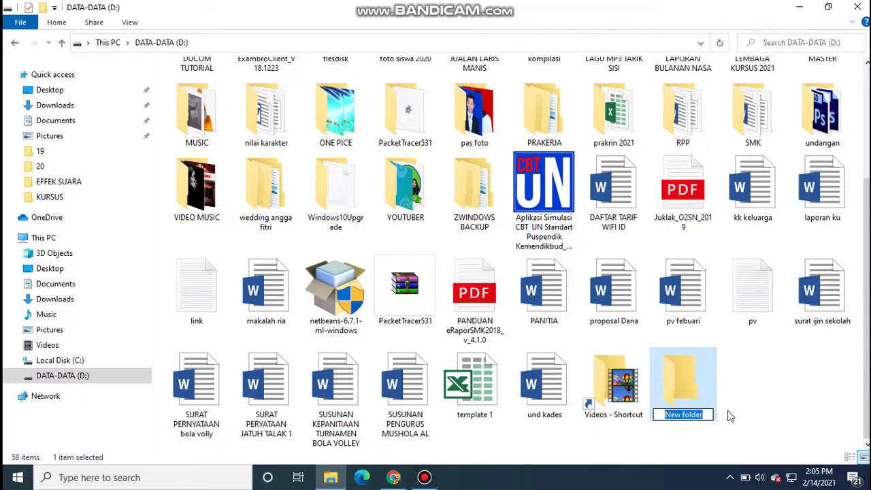
text(DUCOM)
key(Return)
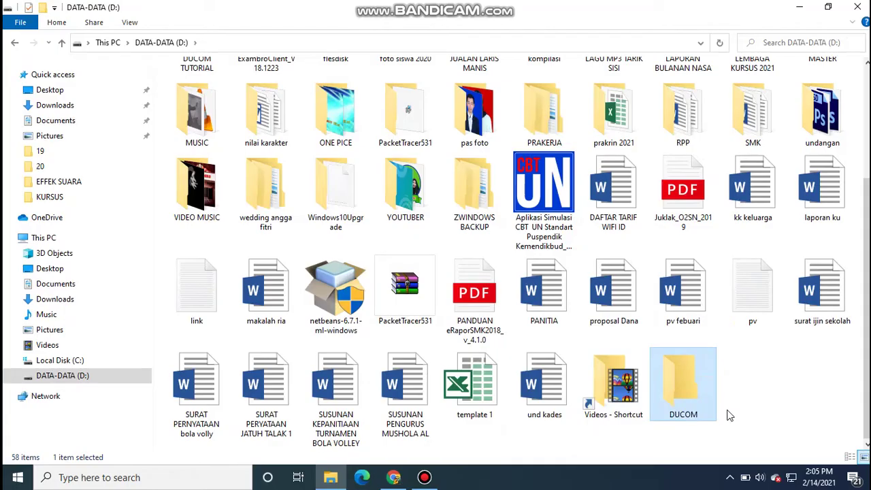
double_click(691, 378)
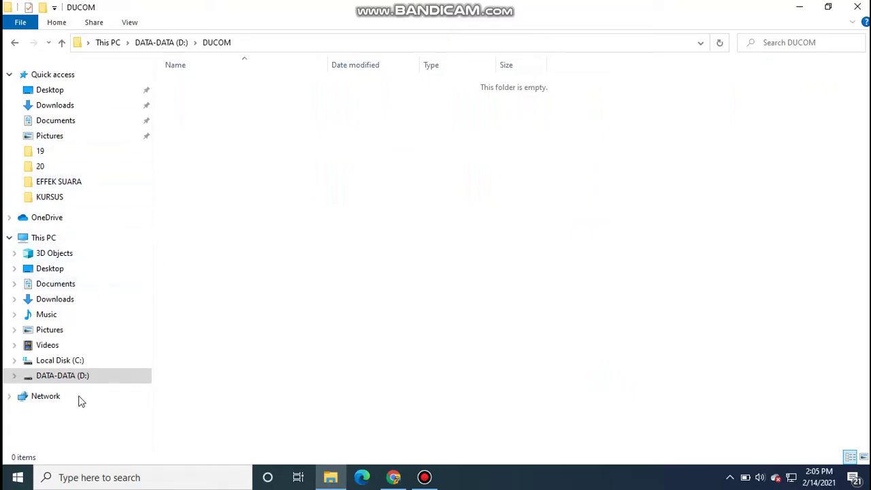
- Copy the pv febuari Word document from the DATA-DATA (D:) drive
click(49, 380)
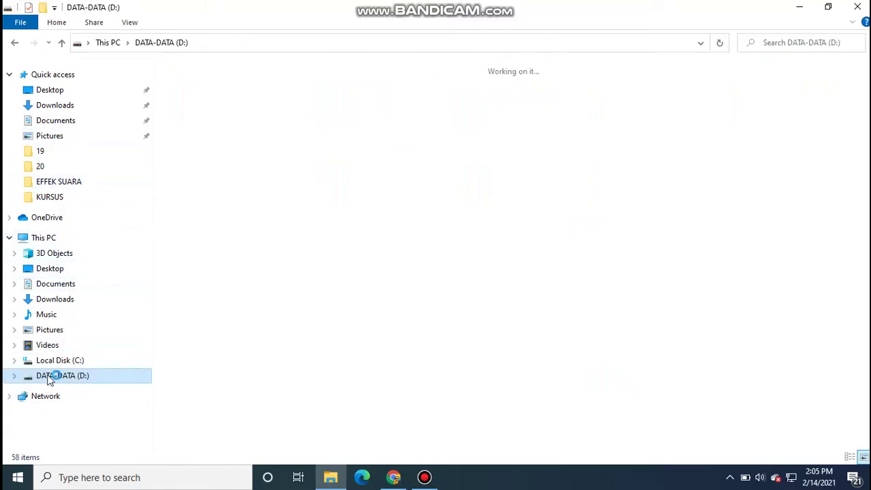
scroll(818, 292, down, 2)
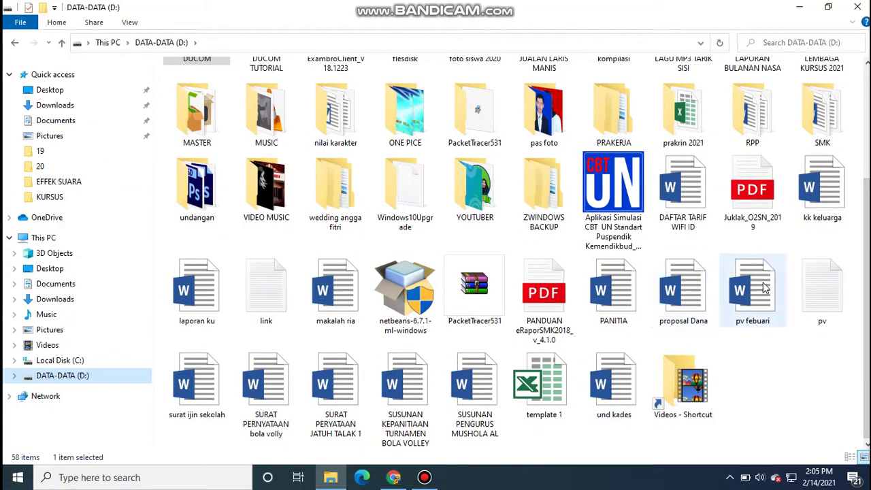
click(744, 267)
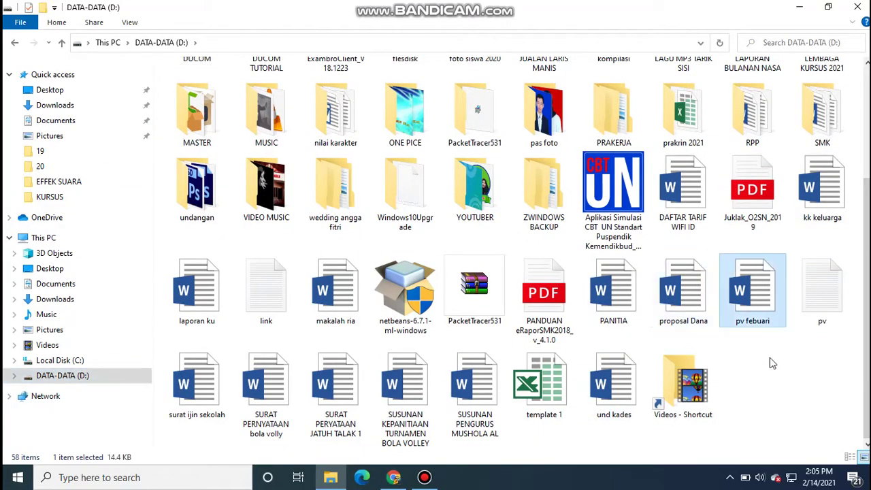
right_click(746, 268)
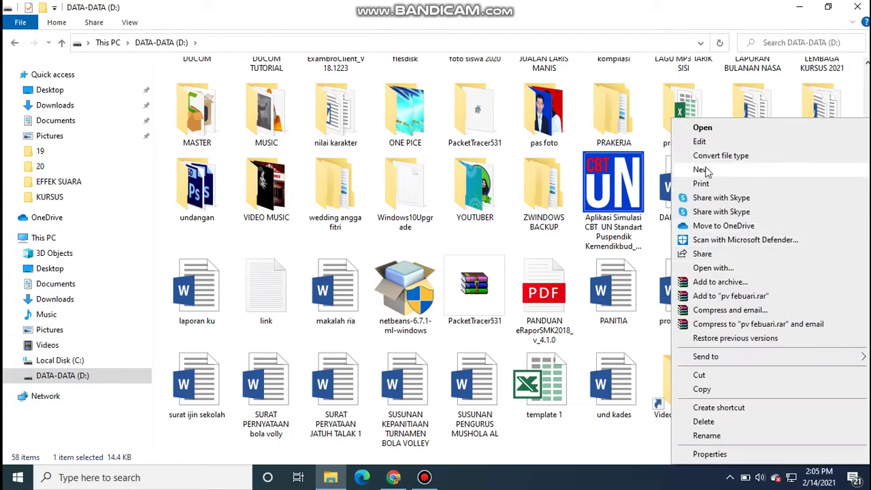
click(716, 392)
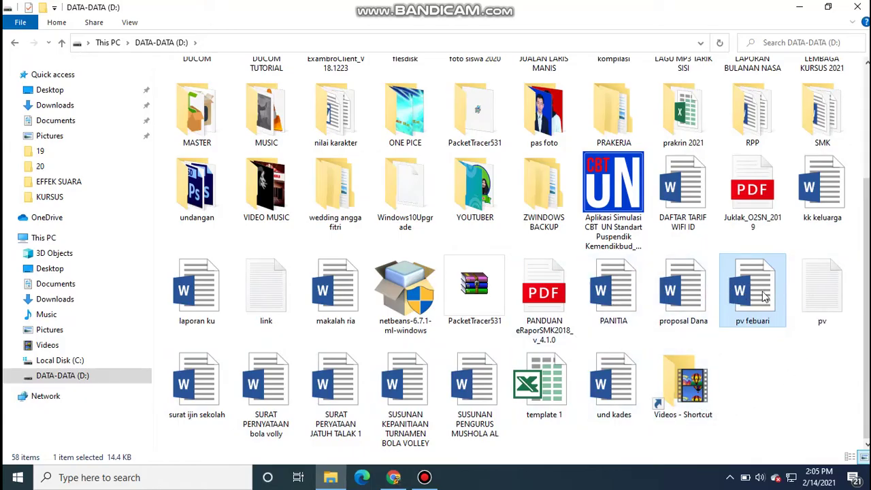
right_click(729, 290)
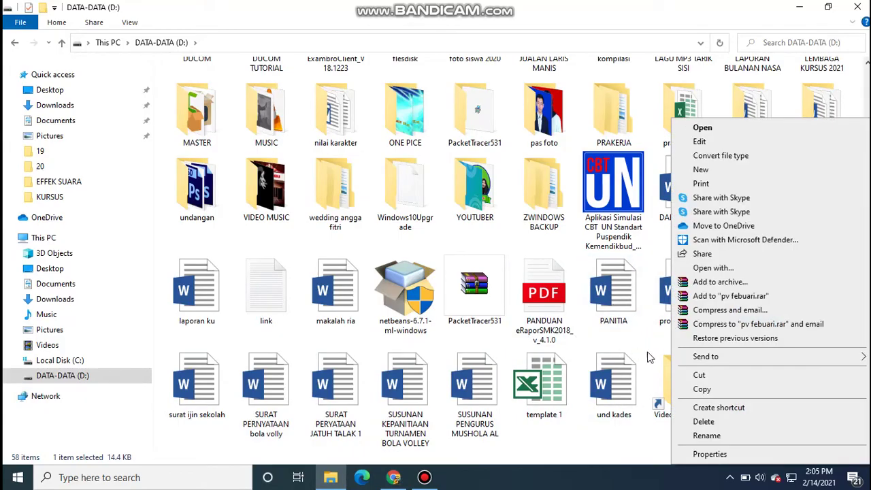
click(701, 391)
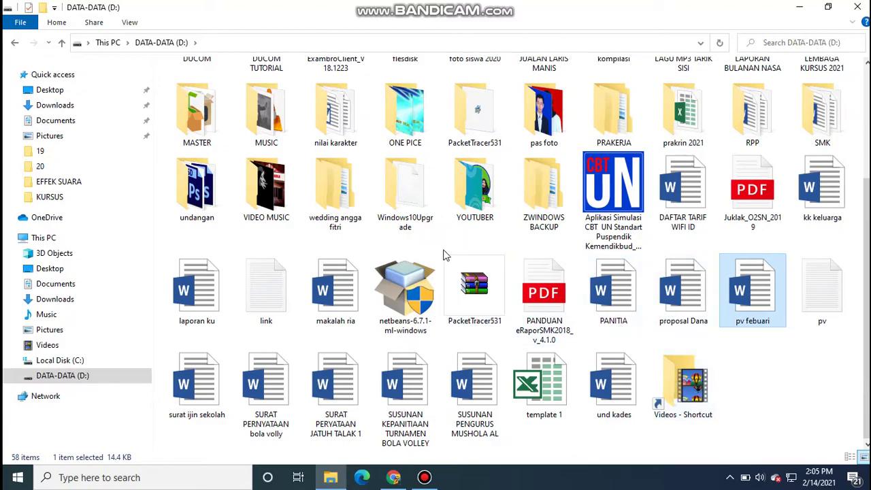
- Paste the copied pv febuari document into the DUCOM folder on drive D
scroll(445, 255, up, 2)
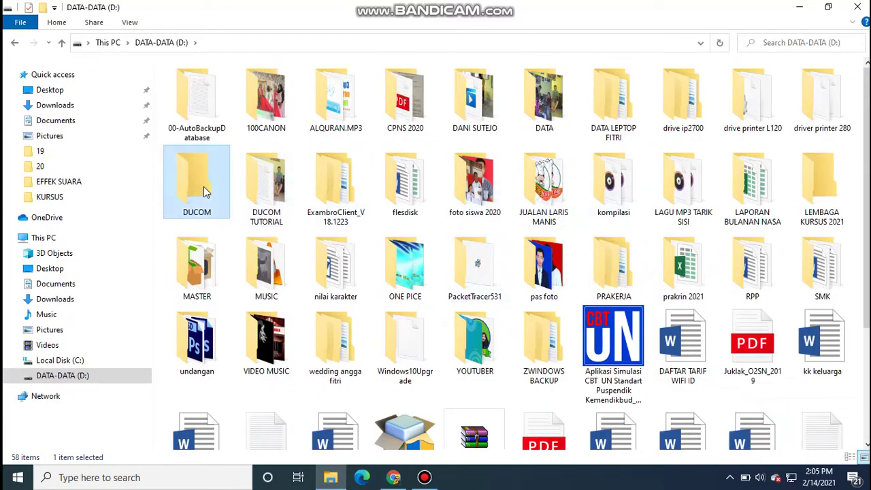
double_click(204, 188)
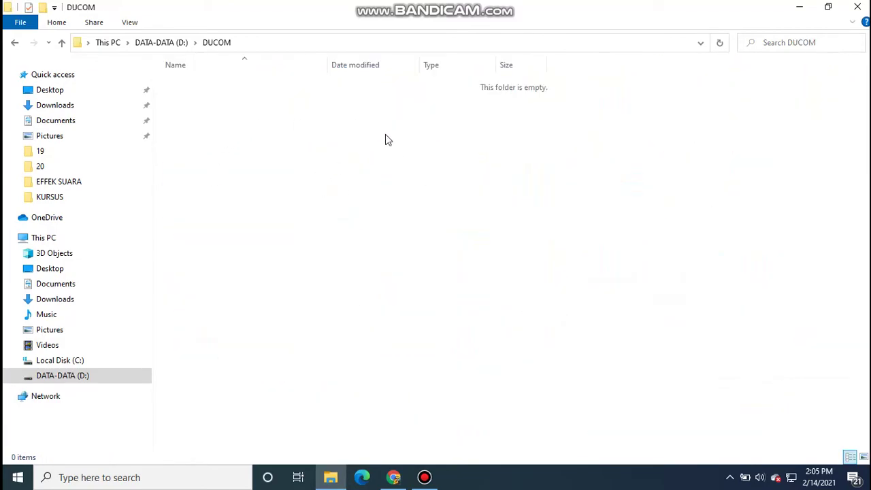
right_click(357, 152)
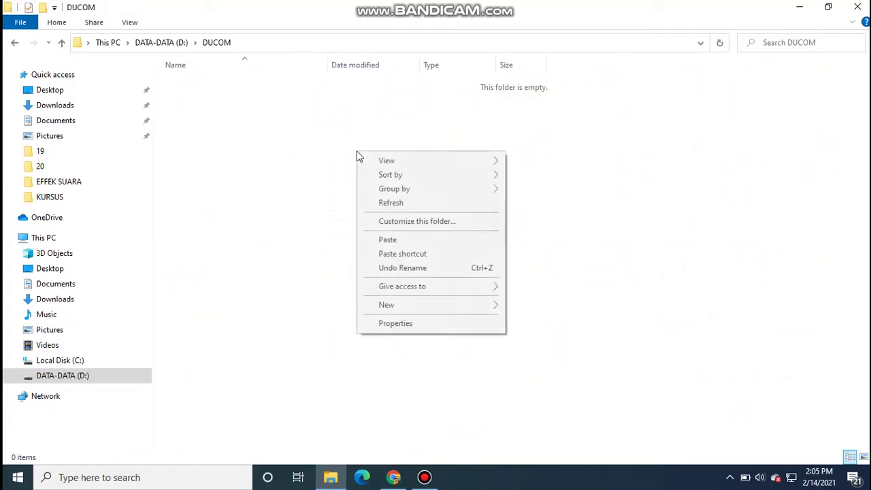
click(388, 240)
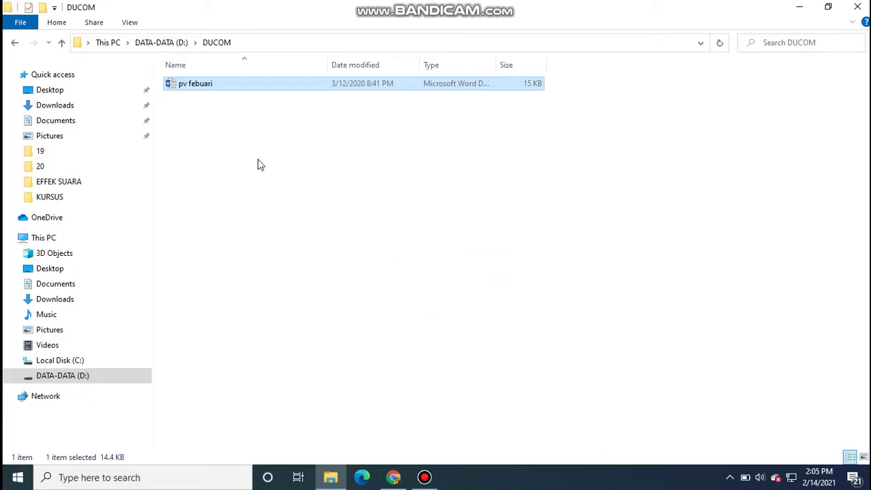
click(211, 96)
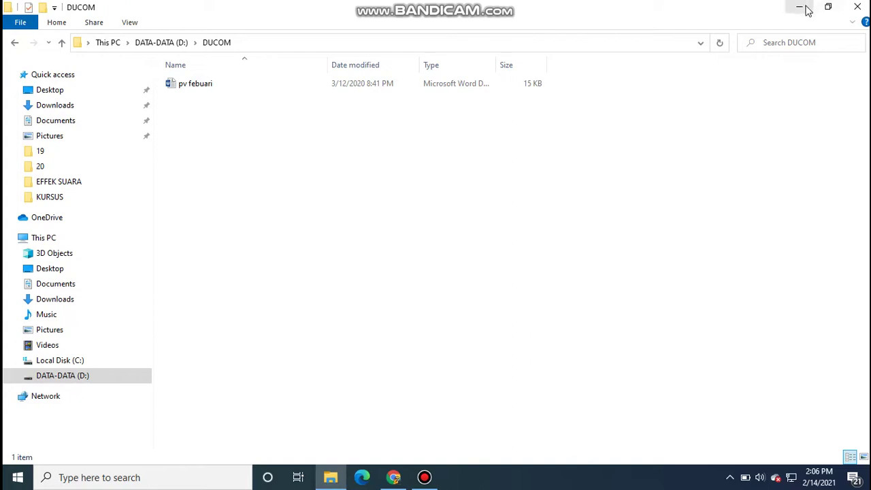
- Return to the DATA-DATA (D:) drive to look over its contents, and reopen the DUCOM folder
click(12, 44)
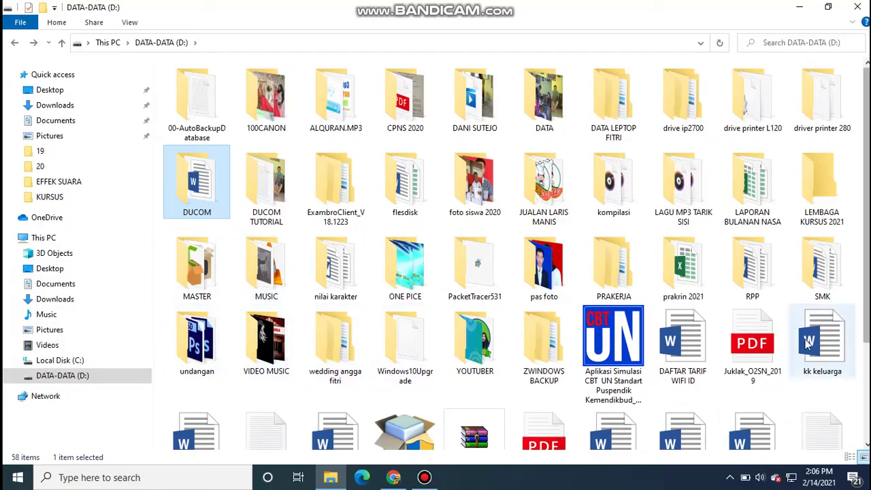
scroll(815, 343, down, 2)
scroll(401, 184, up, 2)
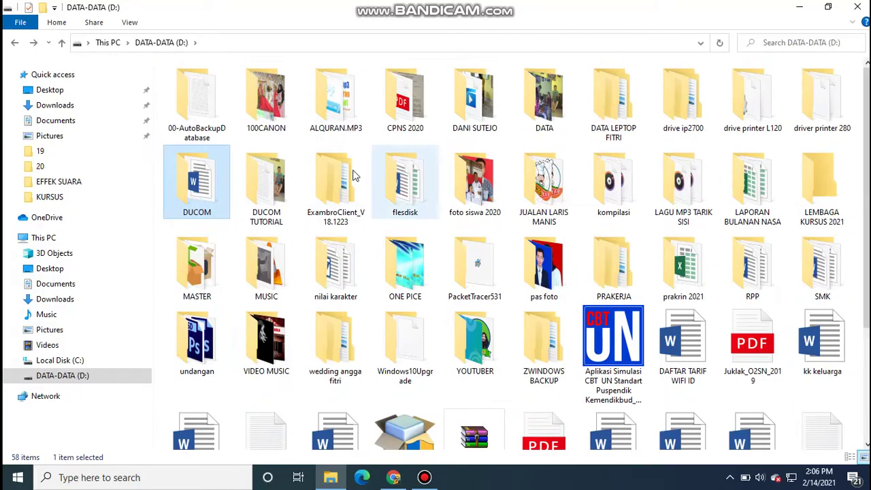
double_click(199, 182)
click(203, 83)
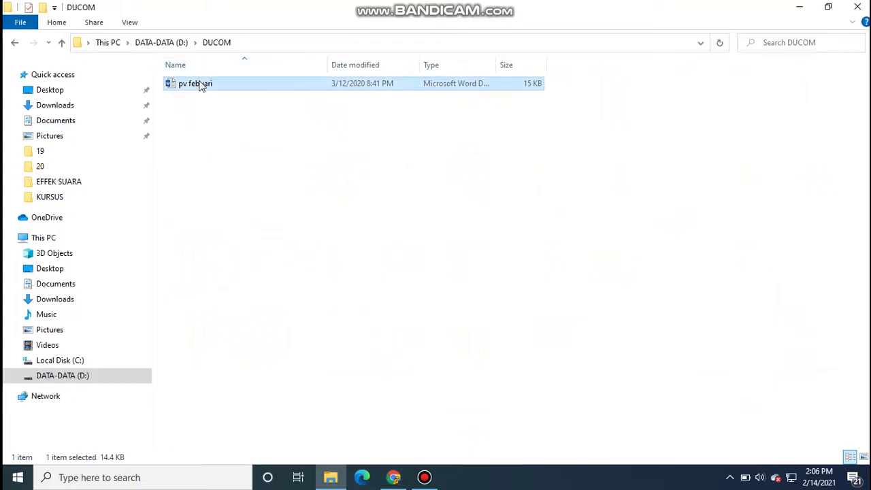
right_click(207, 92)
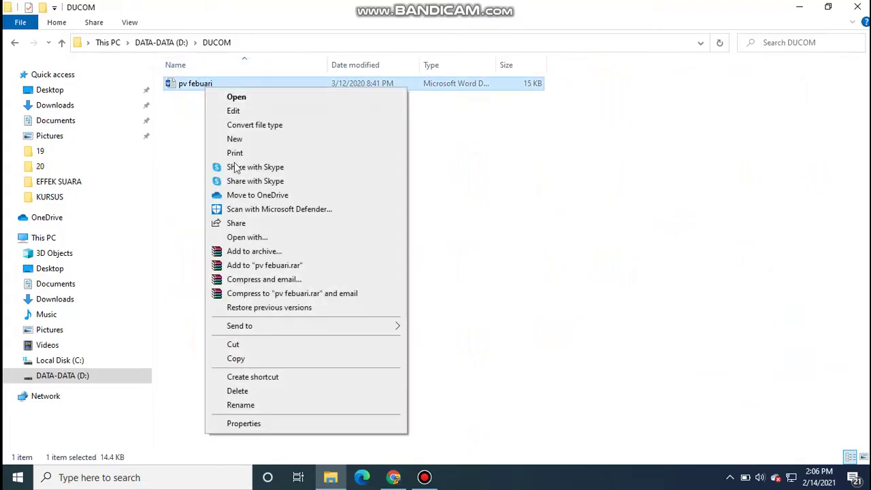
click(181, 137)
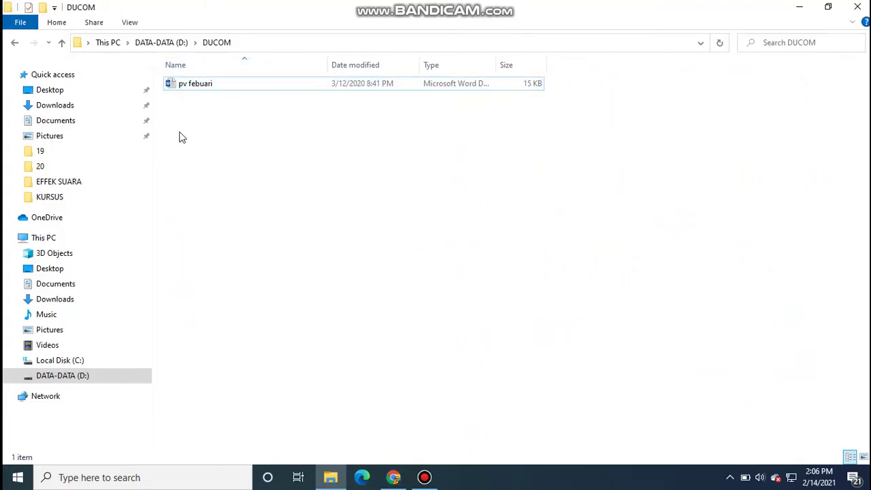
right_click(179, 132)
click(201, 100)
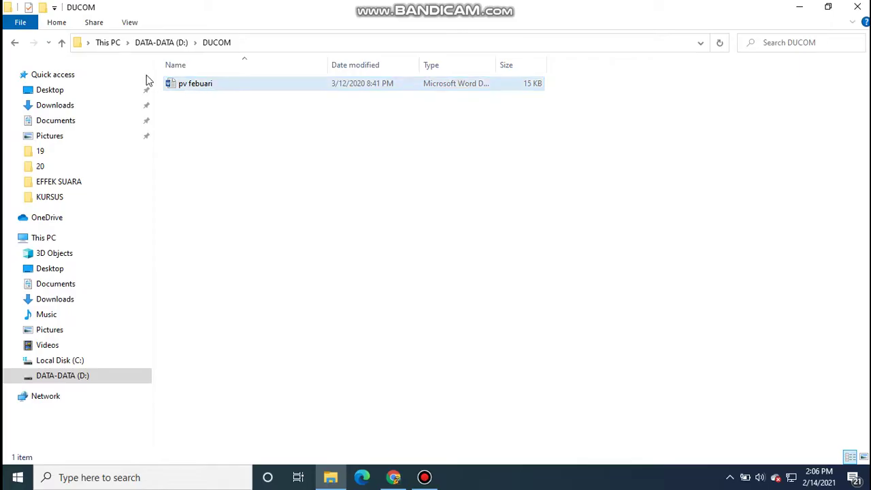
- Rename the pv febuari document in the DUCOM folder as DUCOM
click(197, 91)
right_click(197, 90)
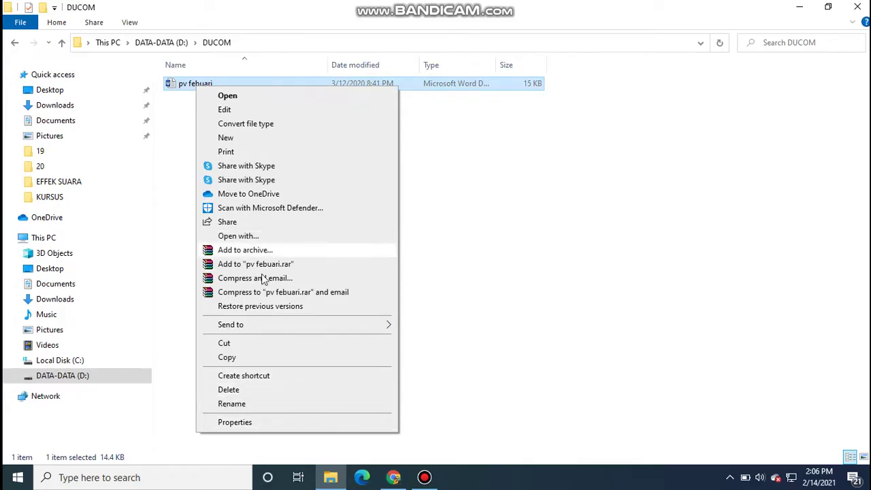
click(231, 404)
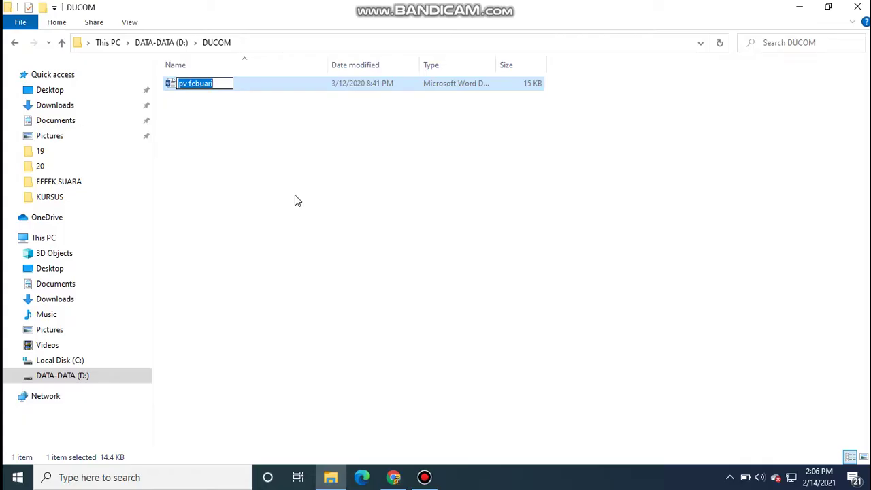
text(NAMA)
key(BackSpace)
key(BackSpace)
key(BackSpace)
key(BackSpace)
text(DUCOM)
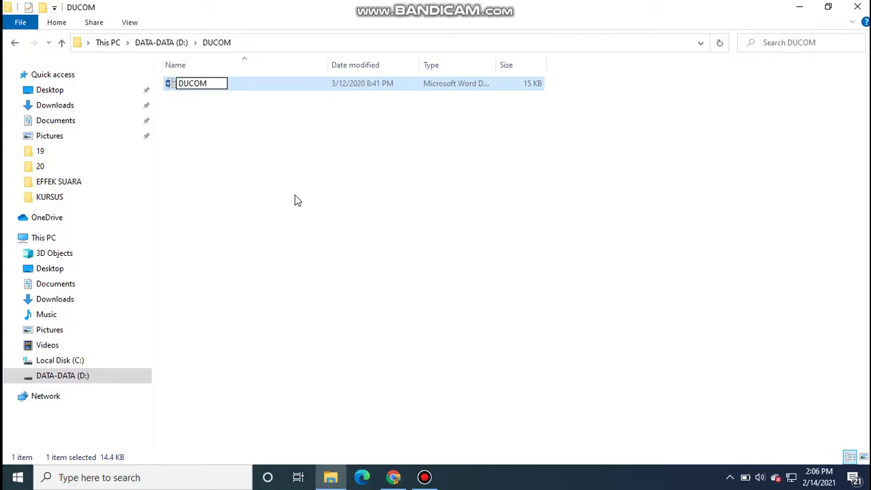
key(Return)
- Open the renamed DUCOM Word document from the DUCOM folder
right_click(209, 83)
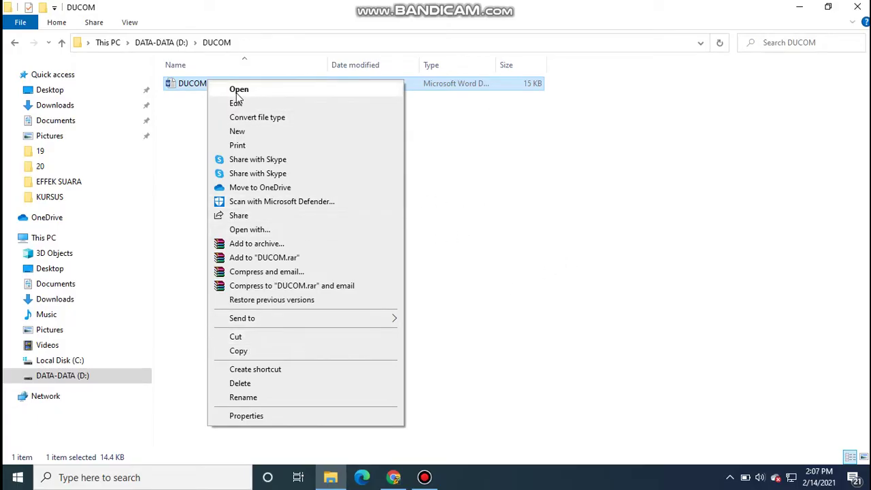
click(409, 139)
click(195, 83)
right_click(195, 83)
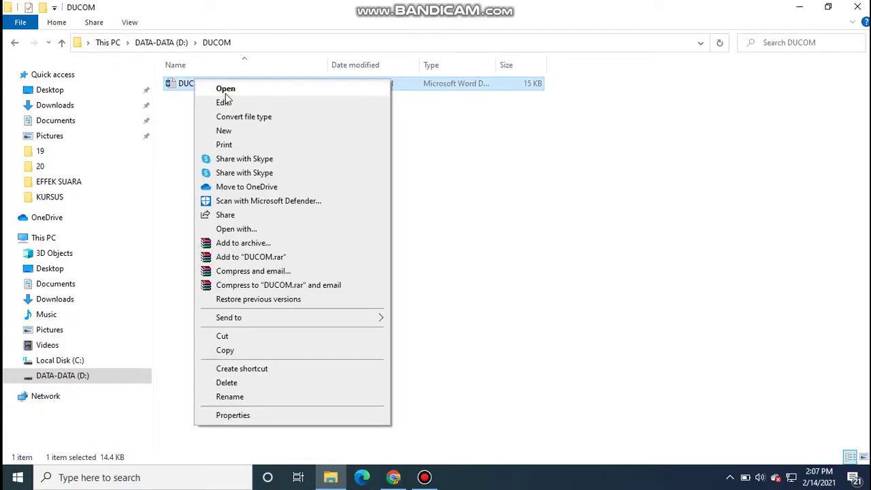
click(225, 90)
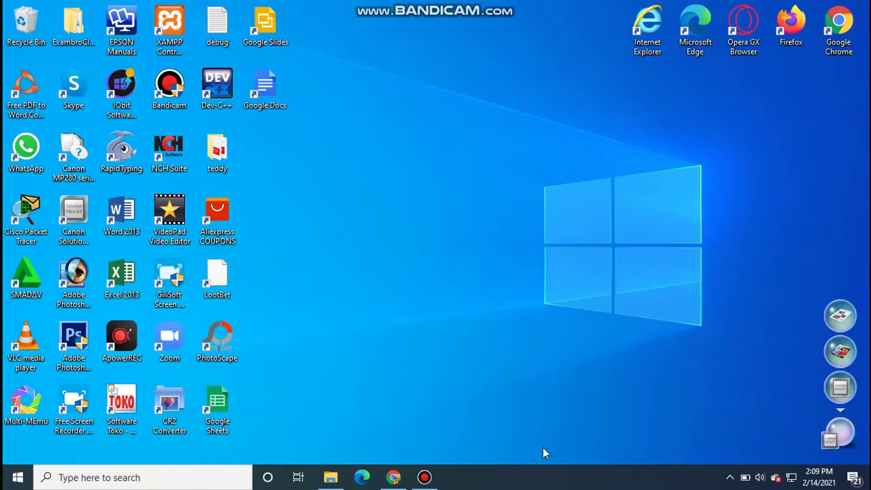
- View the available Wi-Fi networks and the connection options of the DUCOM network, and close the list without connecting
click(791, 479)
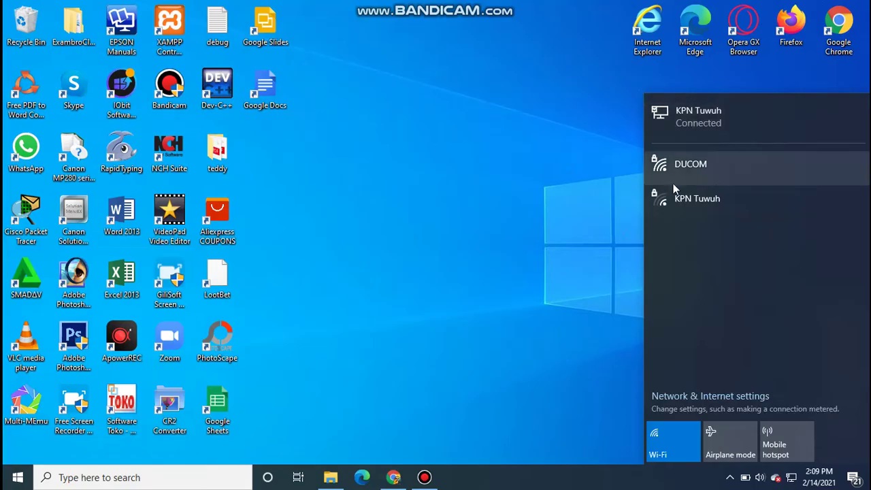
click(690, 164)
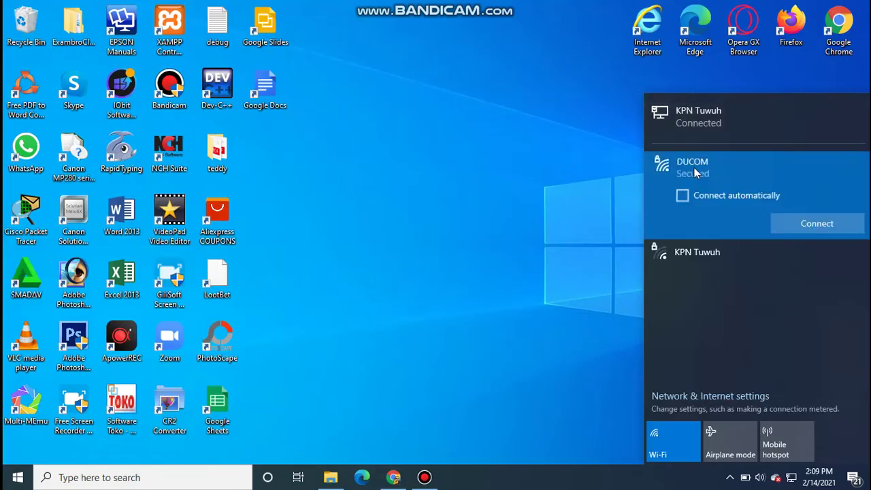
click(551, 205)
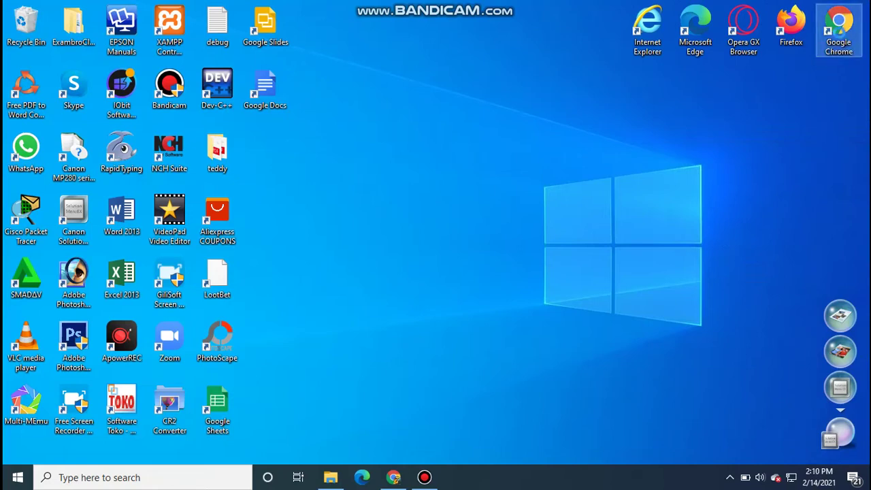
- Switch to Google Chrome from the desktop and go to youtube.com
right_click(841, 33)
click(709, 45)
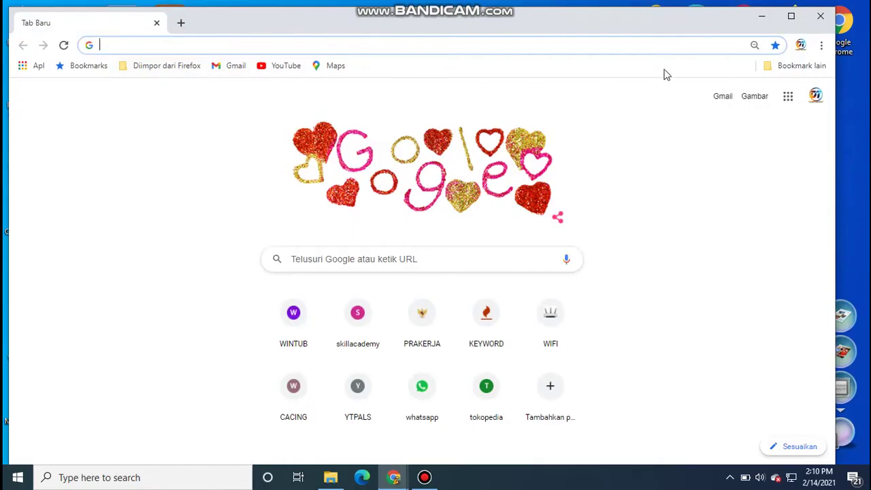
text(Y)
key(Right)
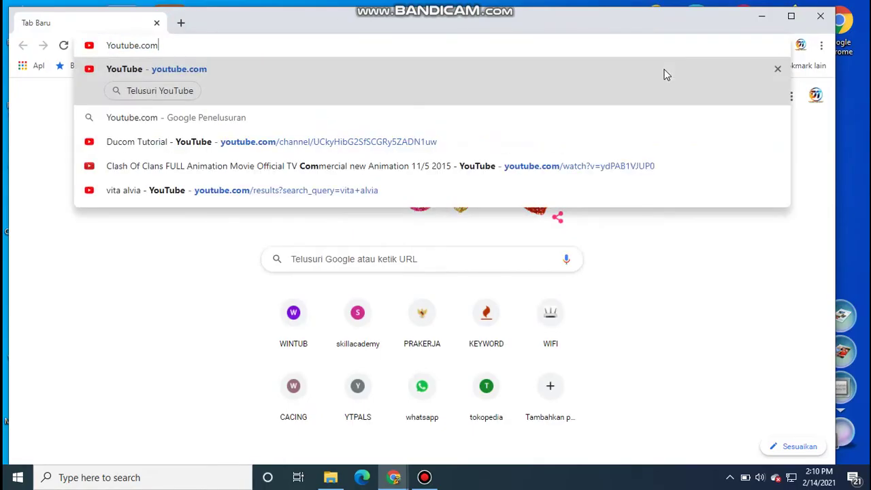
key(Return)
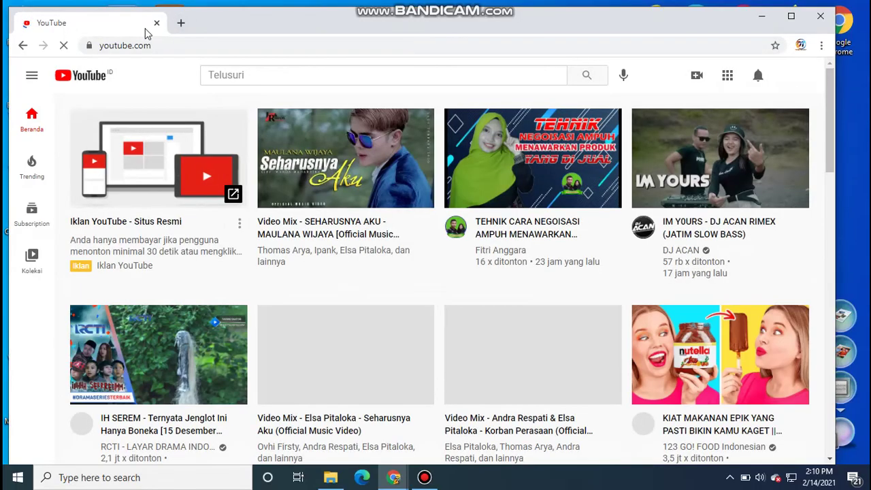
- Open gmail.com in a new browser tab alongside YouTube
click(182, 23)
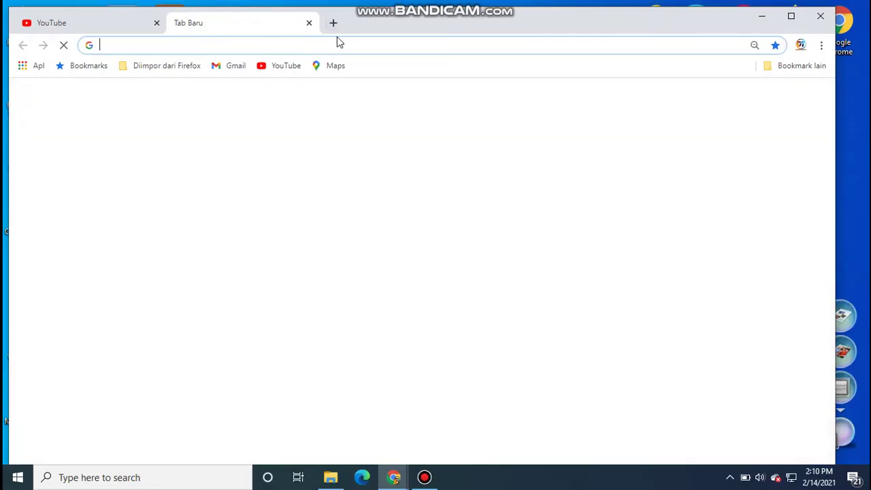
text(GM)
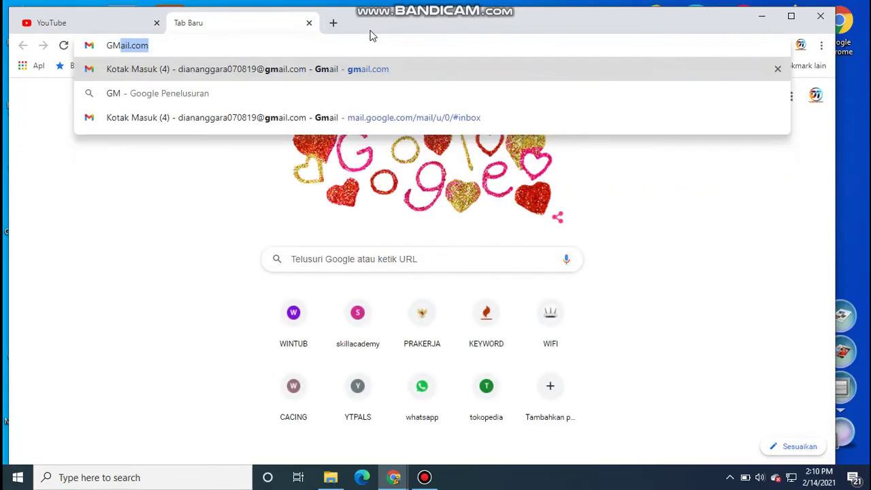
text(AIL)
key(BackSpace)
key(BackSpace)
key(BackSpace)
key(BackSpace)
key(BackSpace)
key(BackSpace)
text(g)
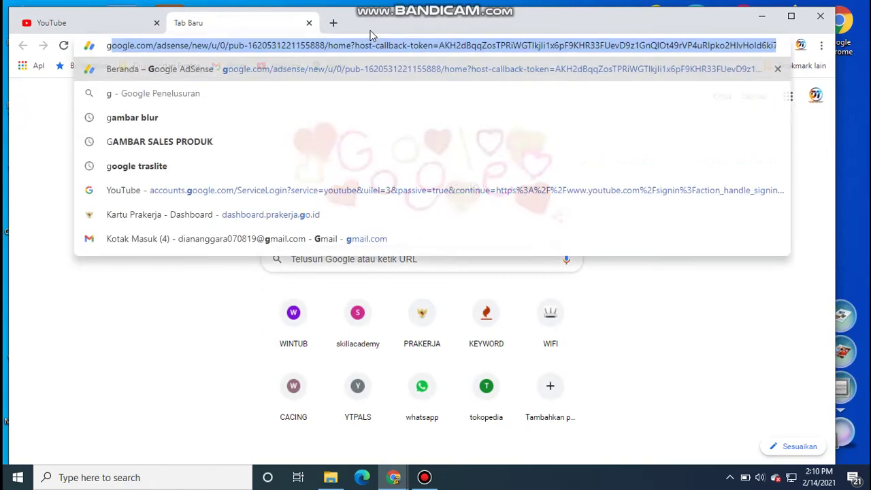
text(mail.com)
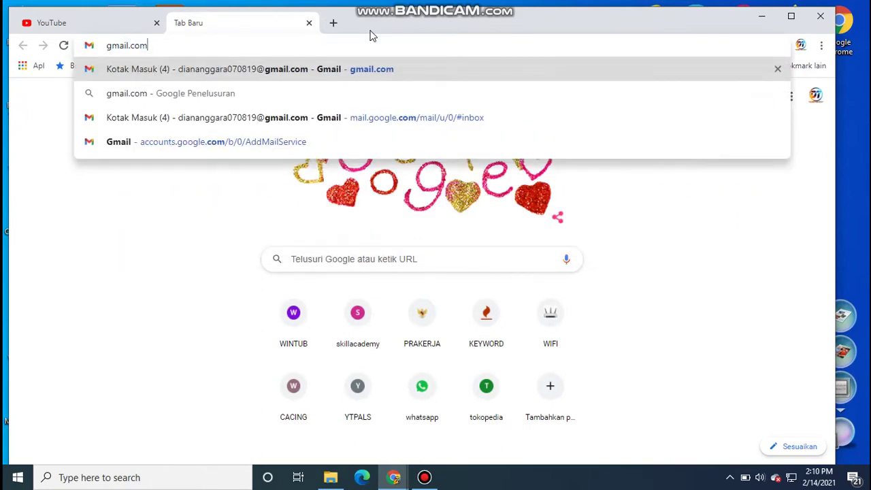
key(Return)
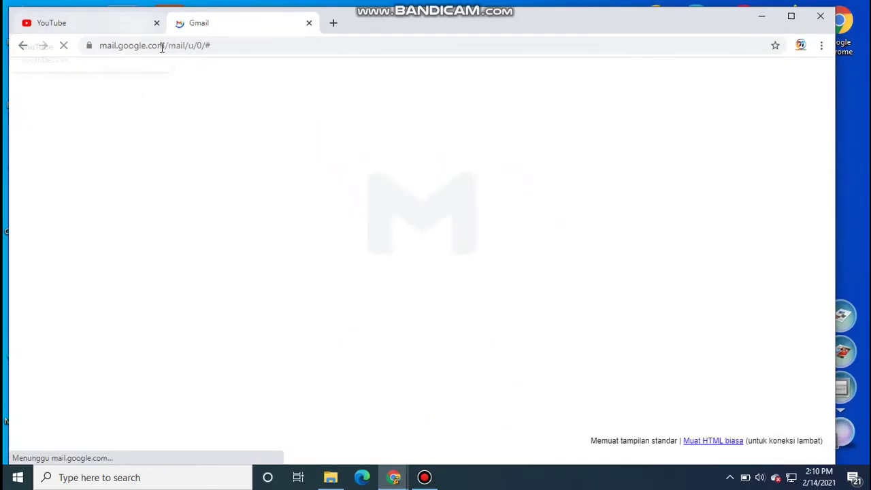
- Open Google Maps from the bookmarks in a new browser tab next to YouTube and Gmail
click(333, 24)
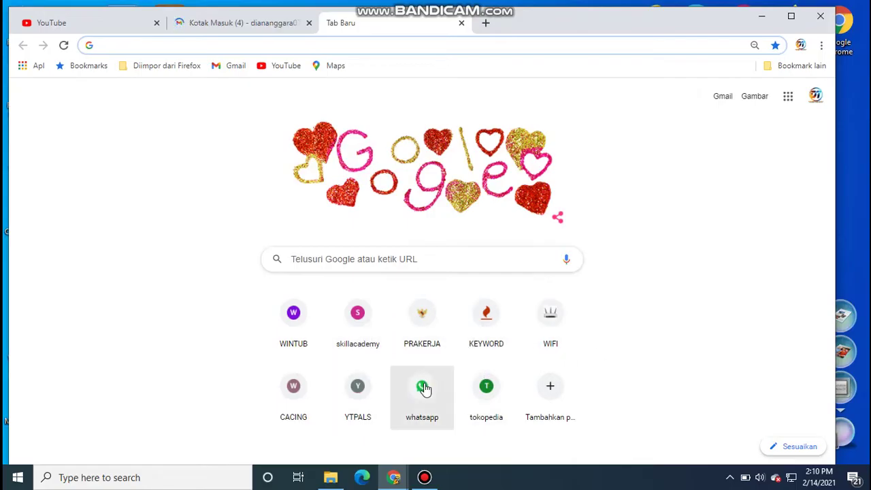
click(305, 340)
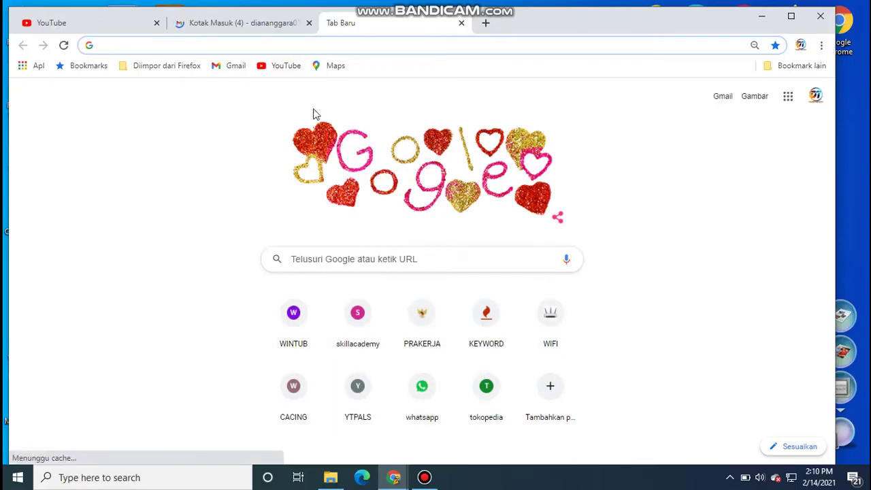
click(341, 69)
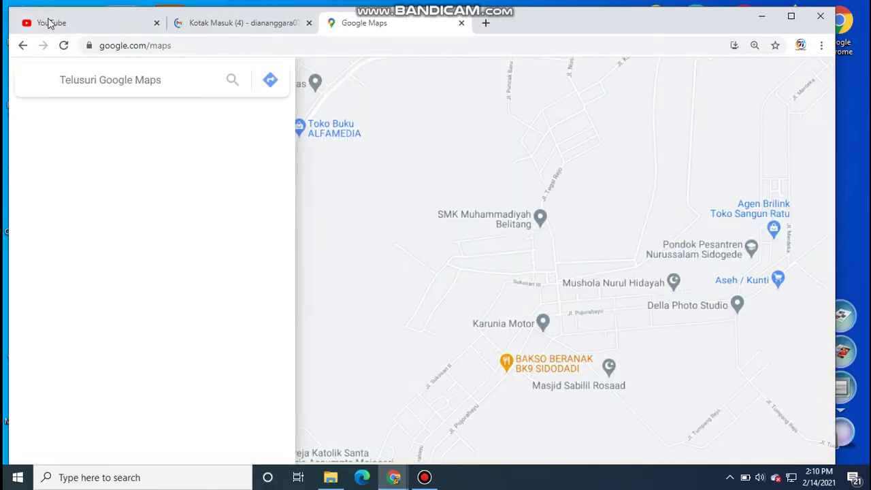
- Switch through the YouTube, Gmail and Google Maps tabs and return to YouTube
click(76, 26)
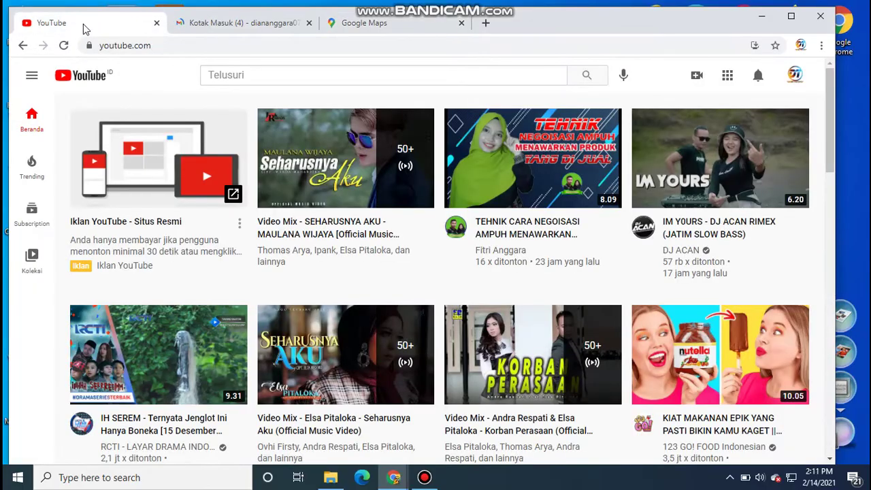
click(240, 27)
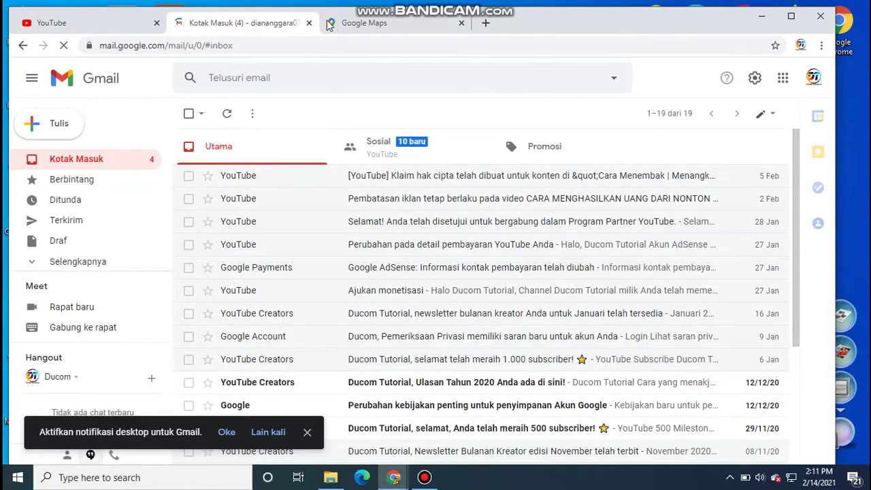
click(361, 24)
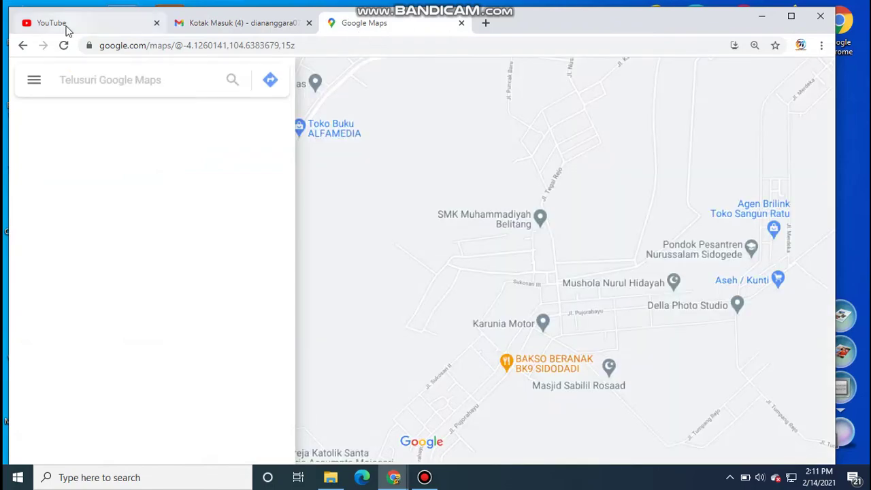
click(62, 25)
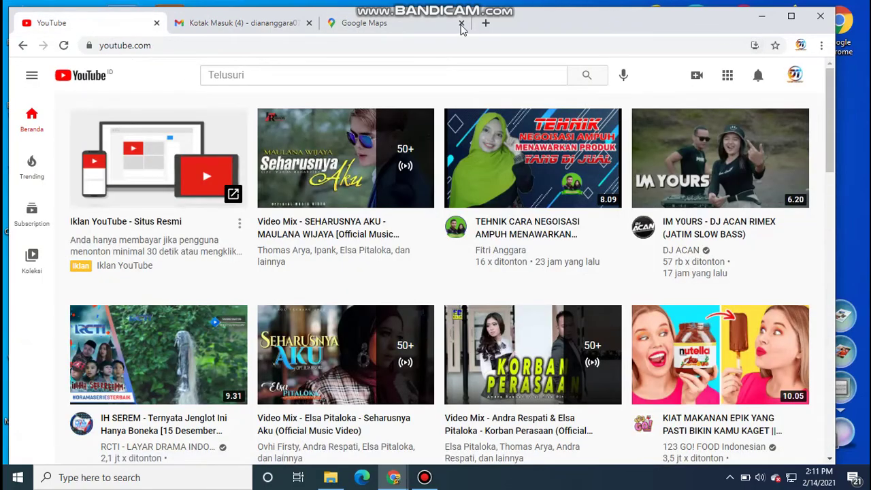
- Add a fourth, blank browser tab and go through all open tabs, ending on the blank one
click(486, 24)
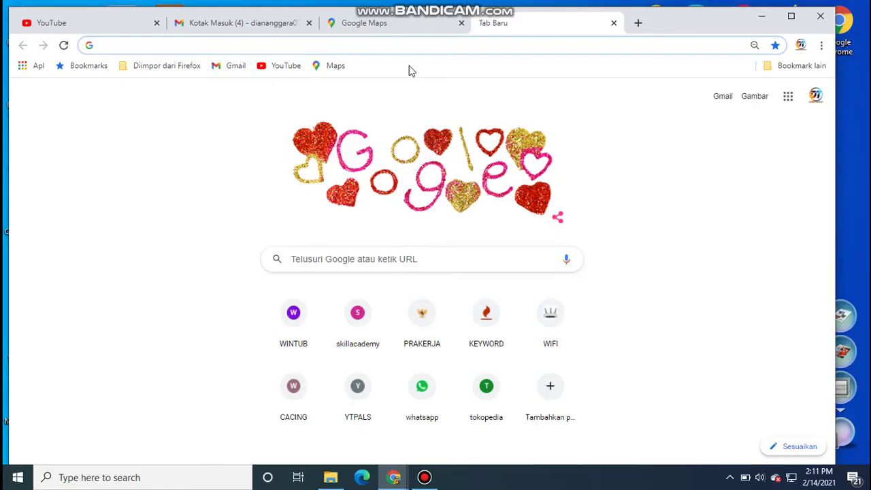
click(91, 23)
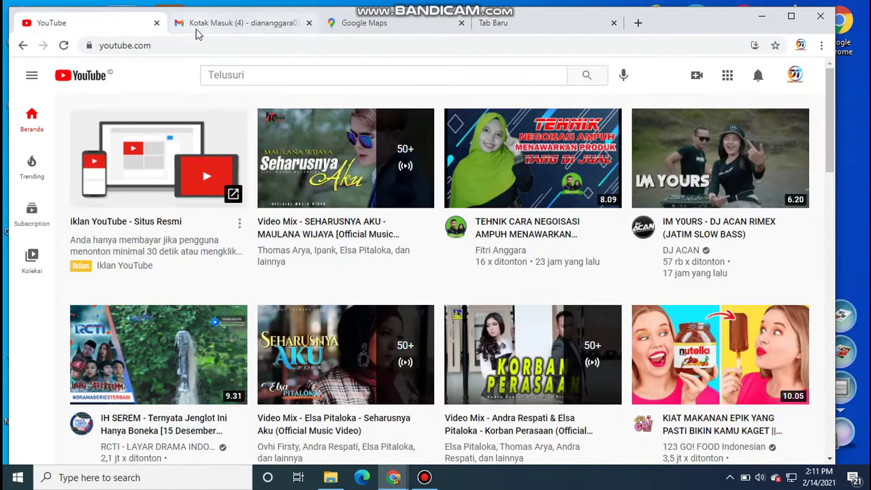
click(197, 26)
click(361, 25)
click(517, 24)
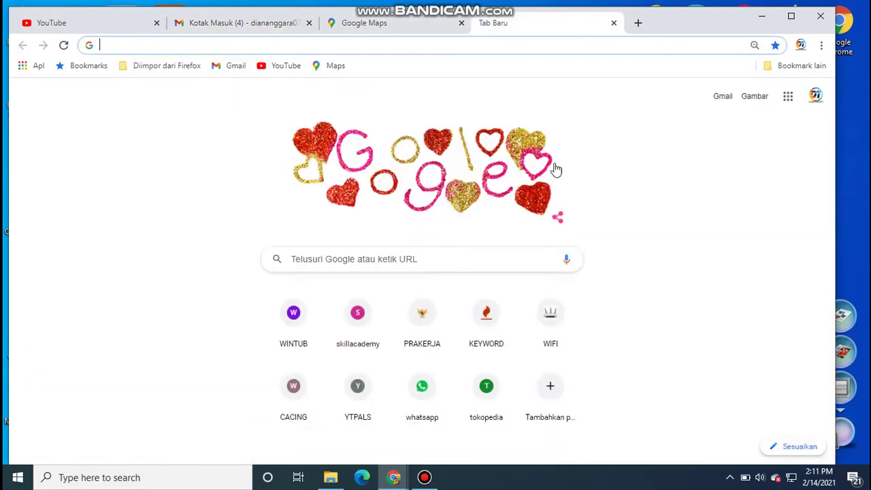
- Minimize the browser and refresh the desktop twice
click(762, 16)
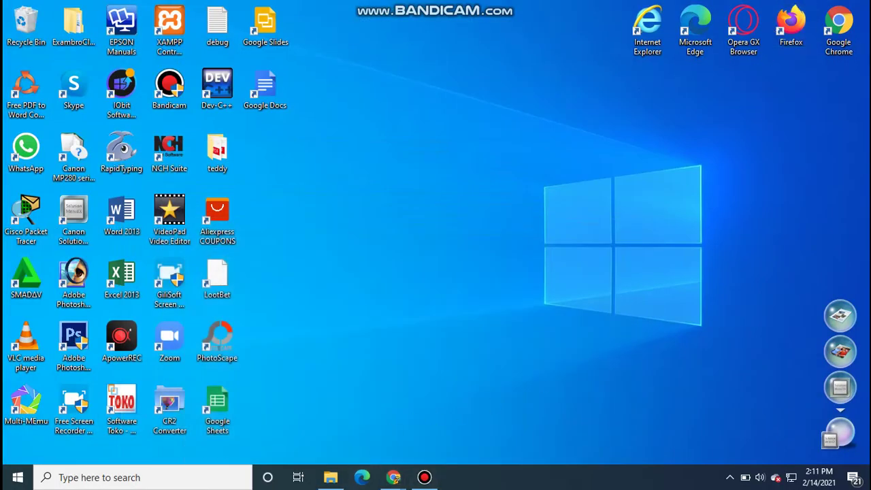
right_click(503, 198)
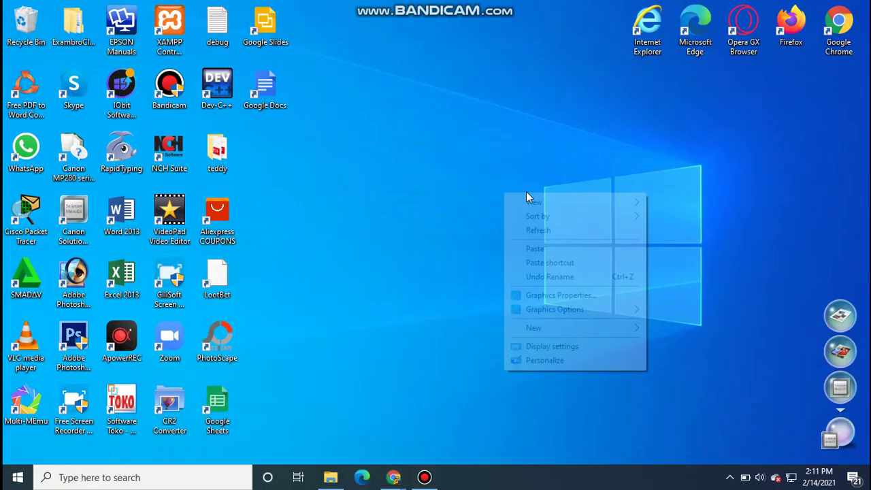
click(549, 230)
right_click(462, 117)
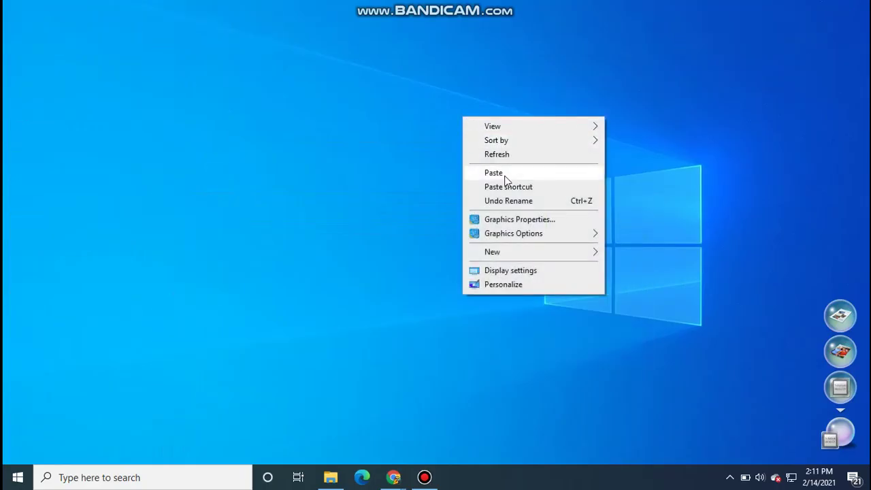
click(506, 156)
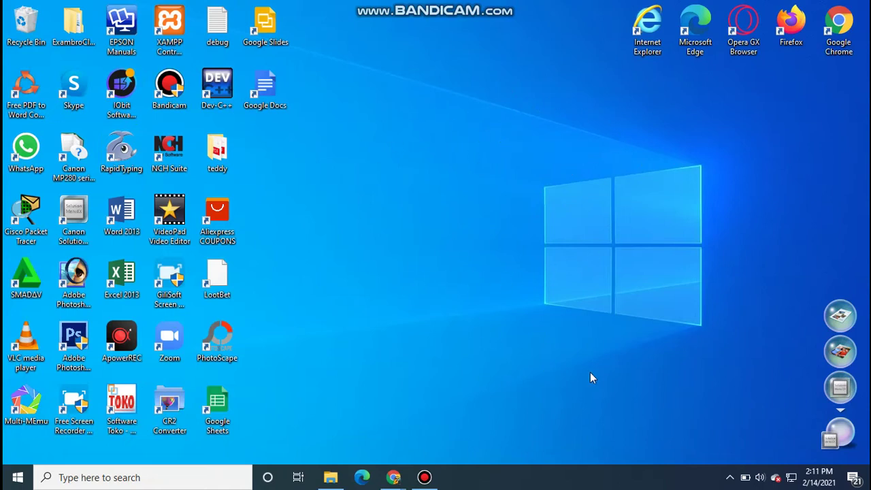
- Review the display settings from the desktop, try the brightness slider at its maximum, and close Settings
right_click(468, 86)
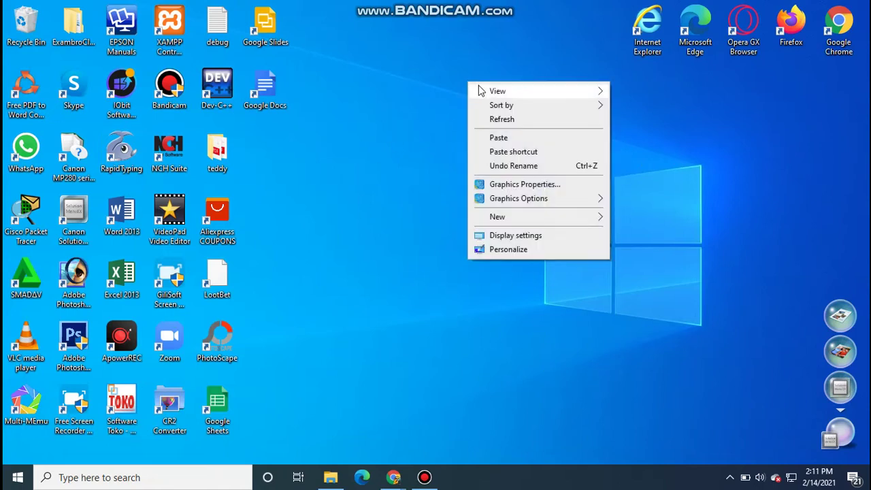
click(535, 238)
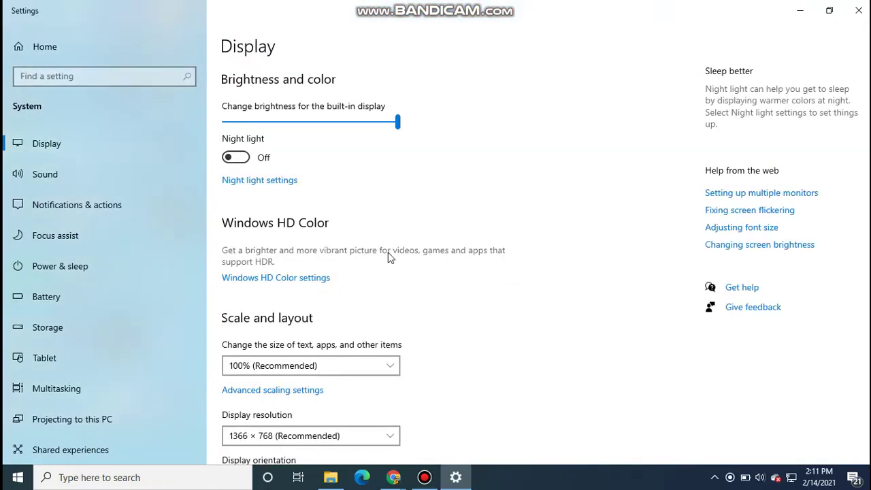
scroll(390, 256, down, 5)
scroll(413, 281, up, 4)
drag(398, 122, 416, 124)
click(859, 11)
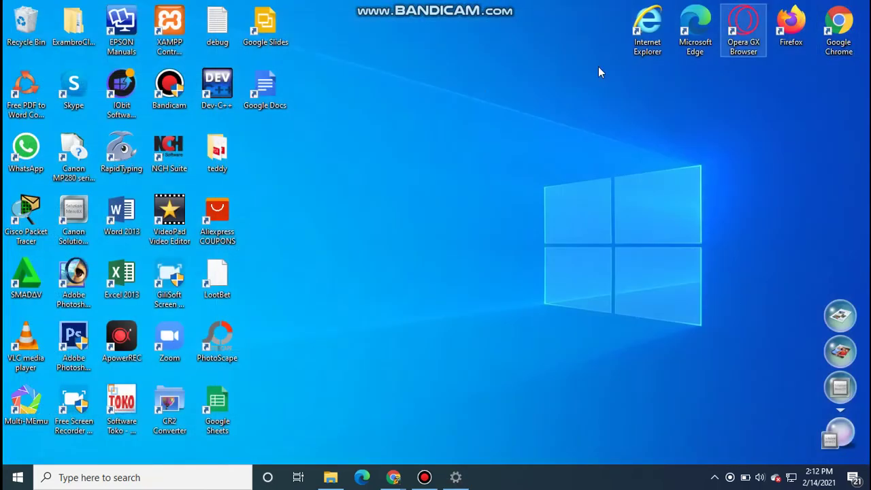
- Personalize the desktop background by trying the beach picture, choose the grey rock cliff picture instead, and close Settings
right_click(426, 89)
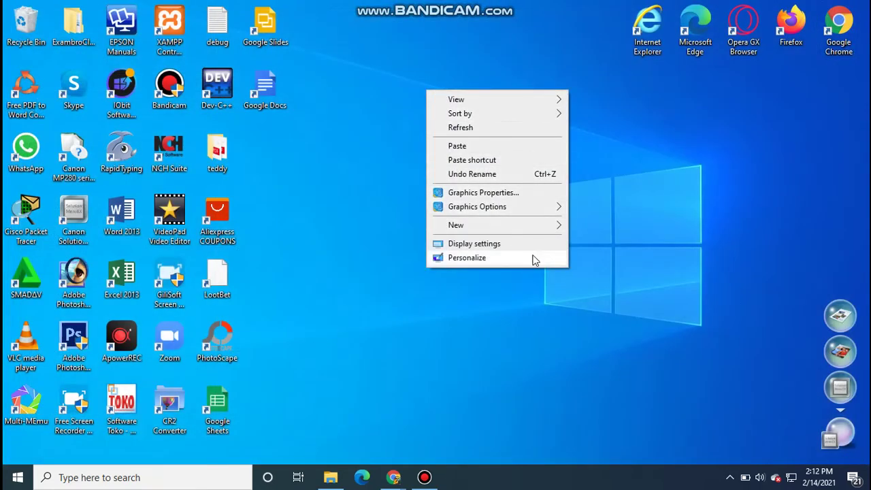
click(464, 259)
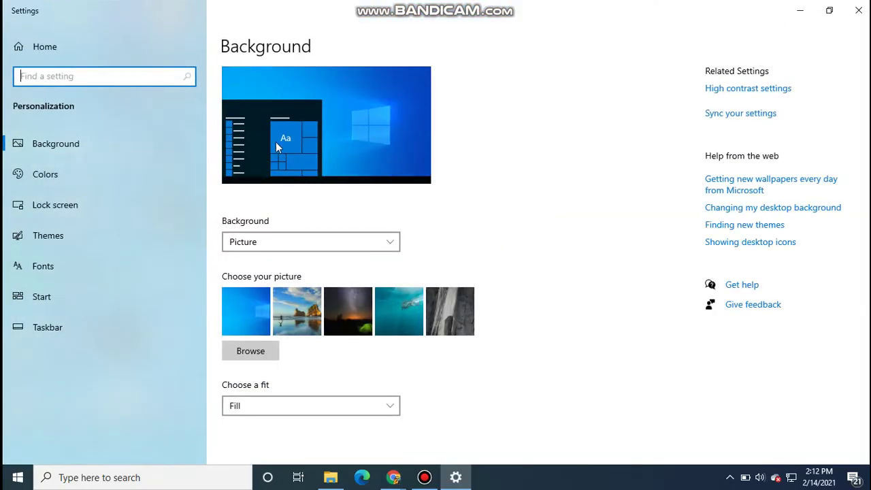
scroll(409, 299, down, 1)
click(304, 310)
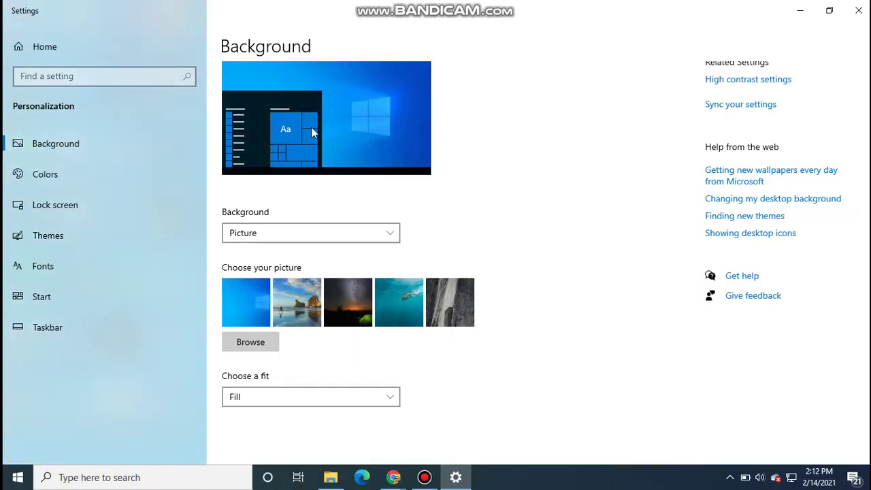
click(302, 304)
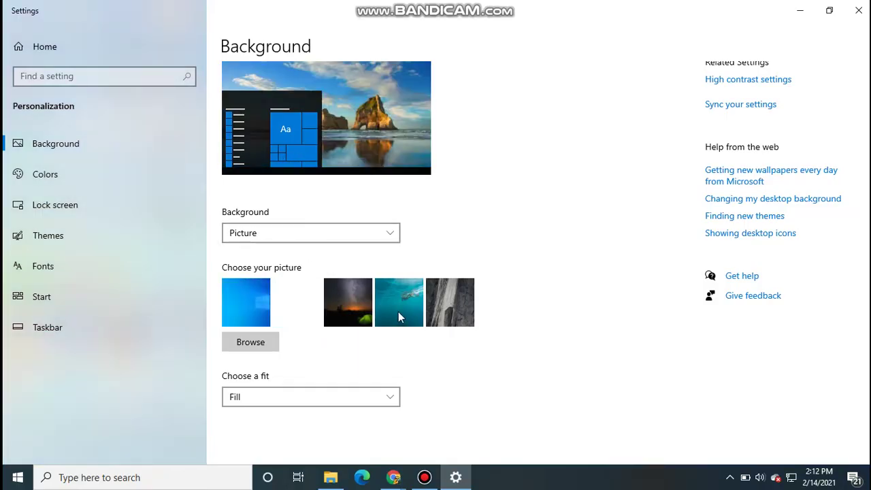
click(443, 304)
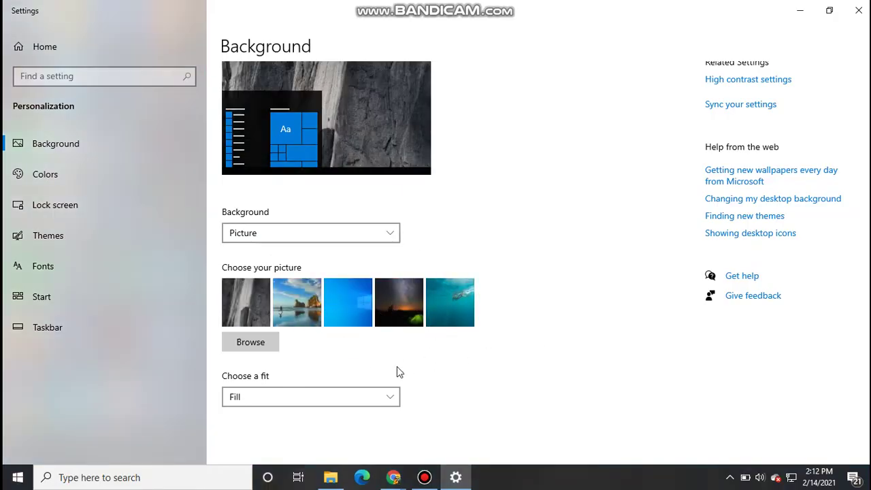
scroll(449, 354, up, 1)
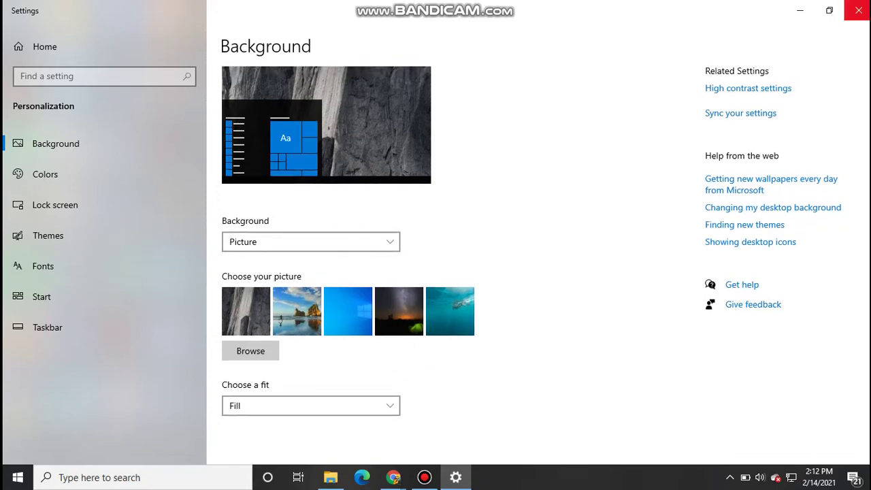
click(859, 9)
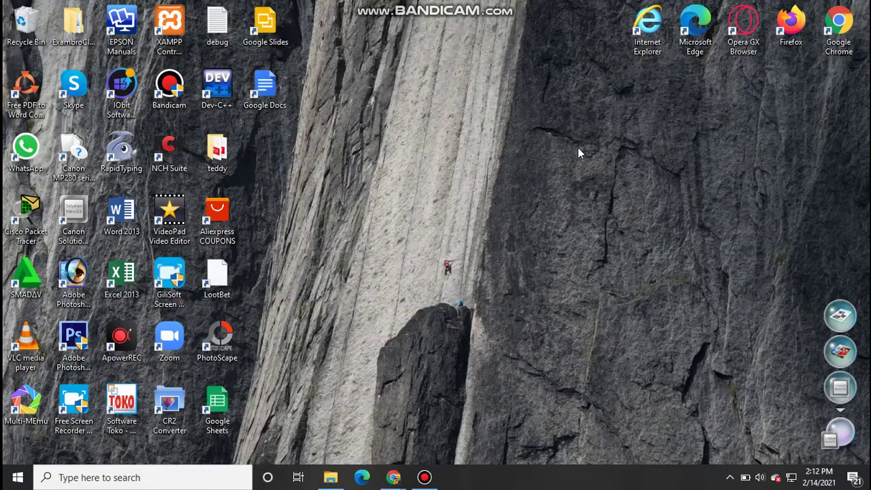
- Reopen the desktop background settings and view the available background types, keeping Picture
right_click(474, 111)
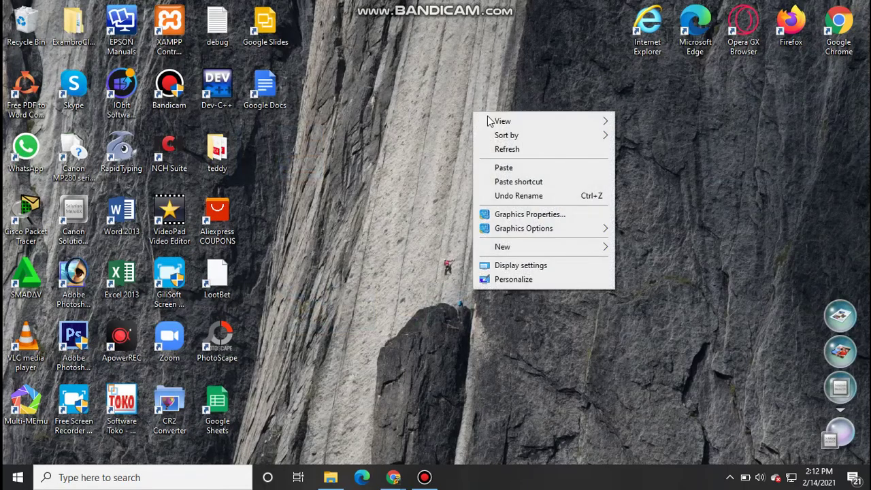
click(531, 279)
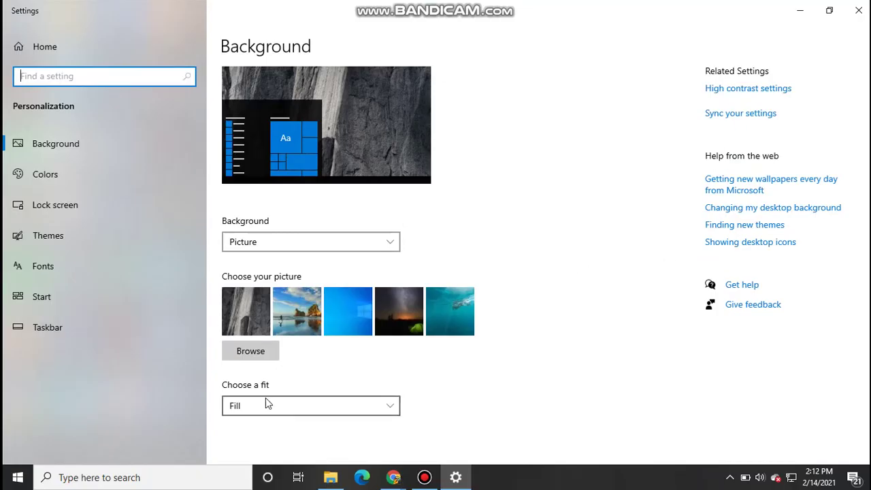
click(311, 249)
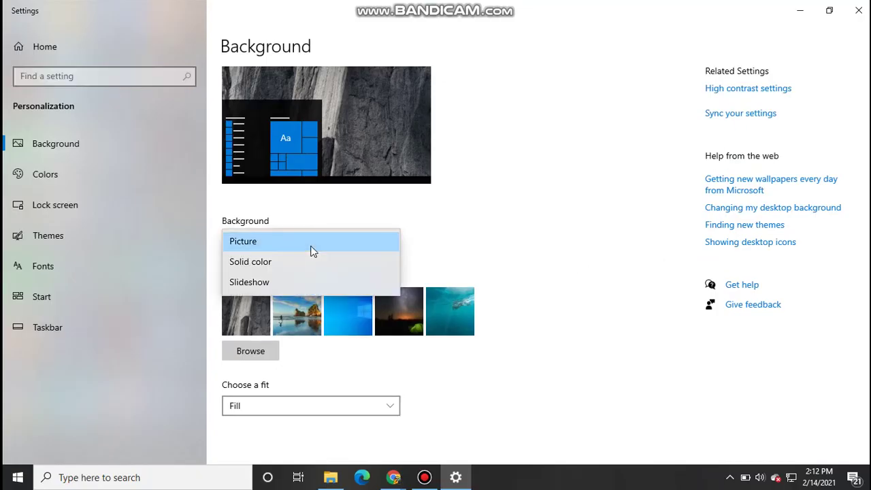
click(493, 234)
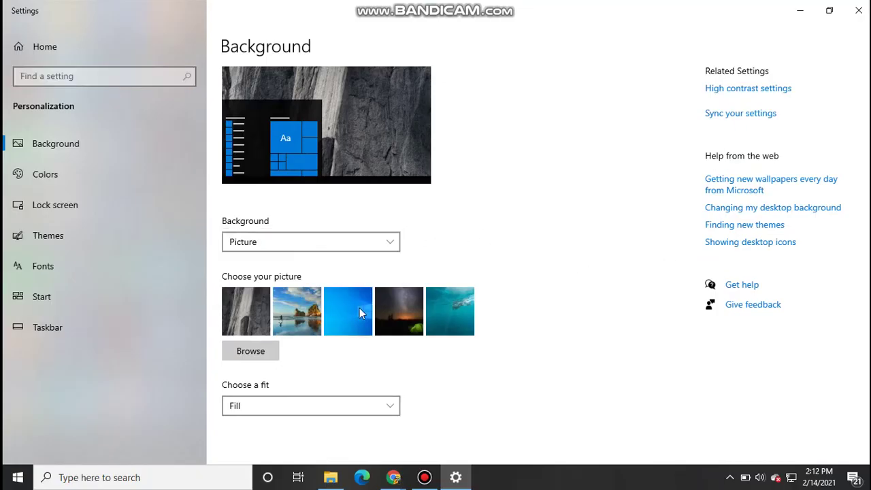
- Browse for a custom background picture, view the contents of the Camera Roll folder, and return to the Pictures folder
click(267, 357)
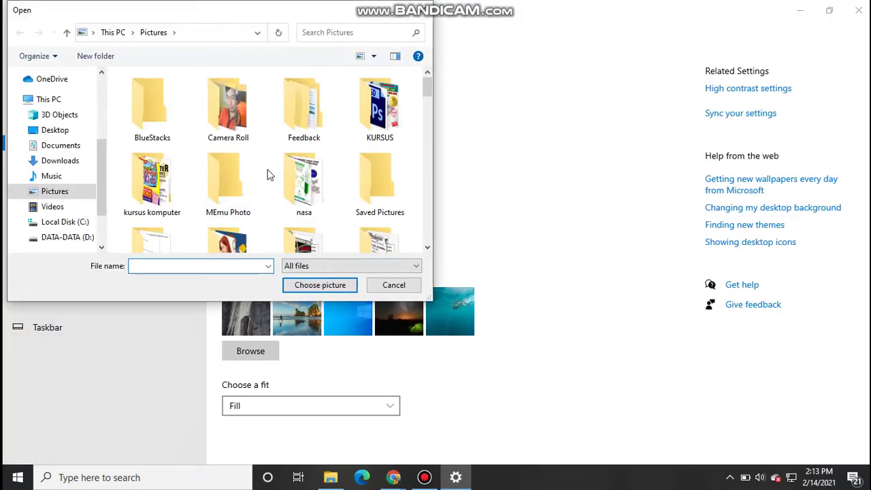
scroll(271, 191, down, 3)
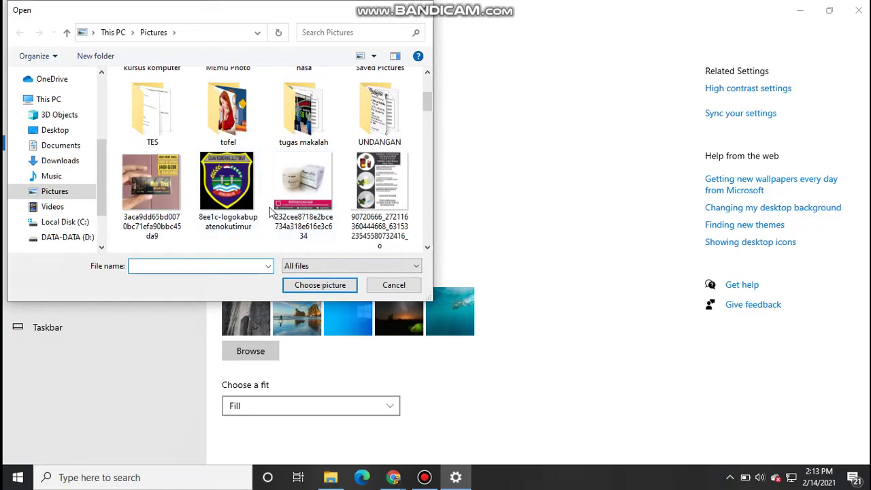
scroll(267, 212, up, 3)
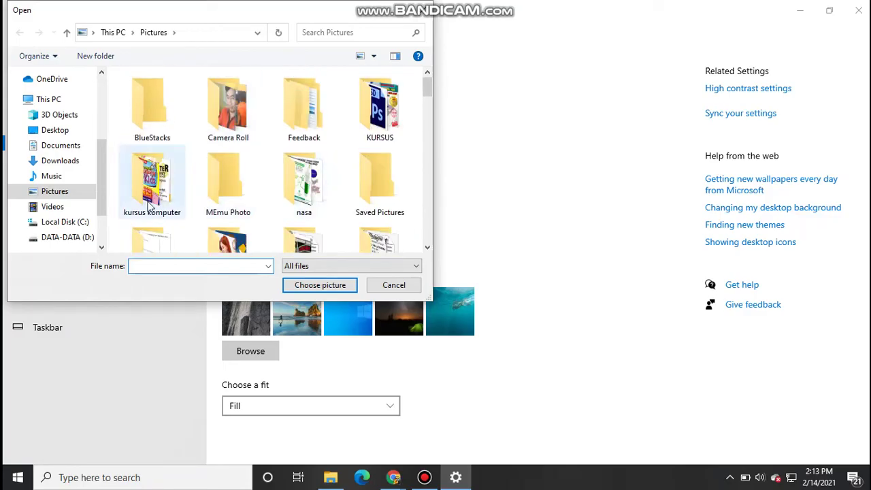
click(227, 109)
double_click(228, 112)
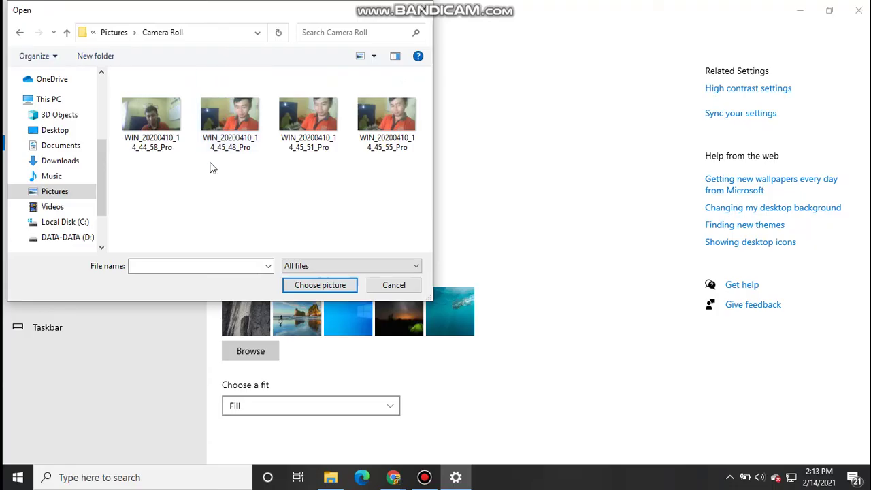
click(23, 32)
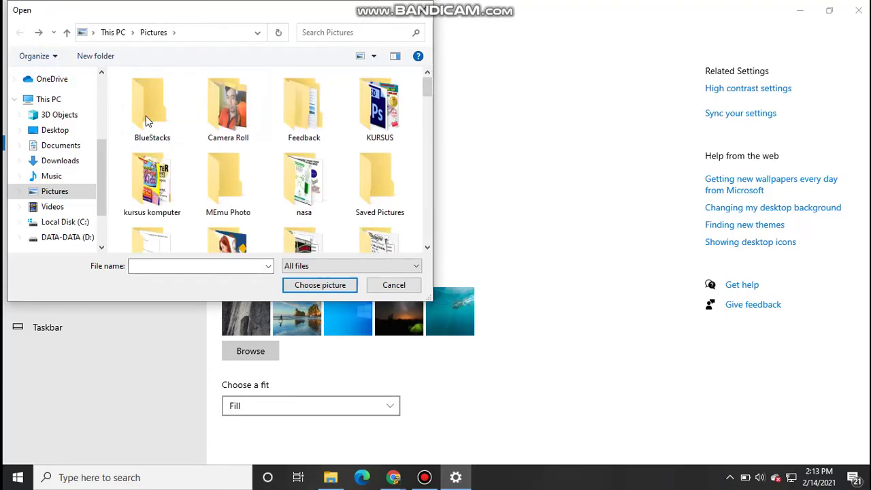
- Set the "API 2" fire picture from the Pictures folder as the desktop background and minimize Settings
scroll(347, 158, down, 3)
scroll(344, 158, down, 10)
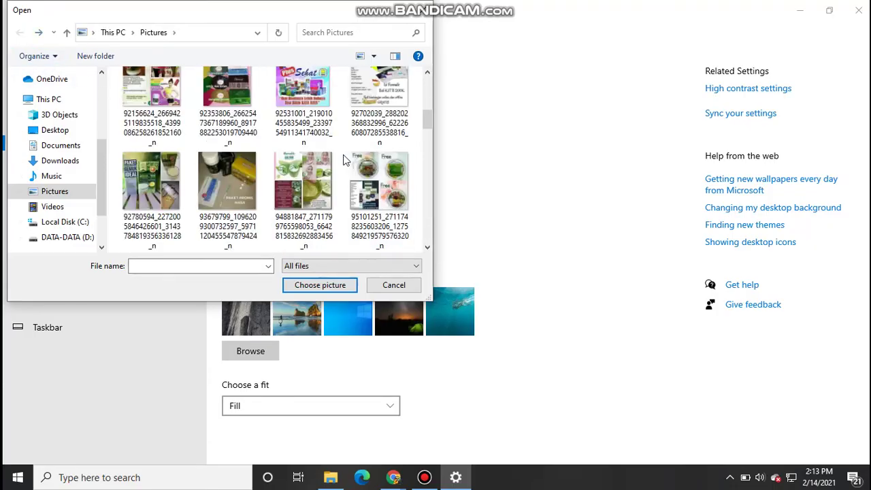
scroll(343, 159, down, 5)
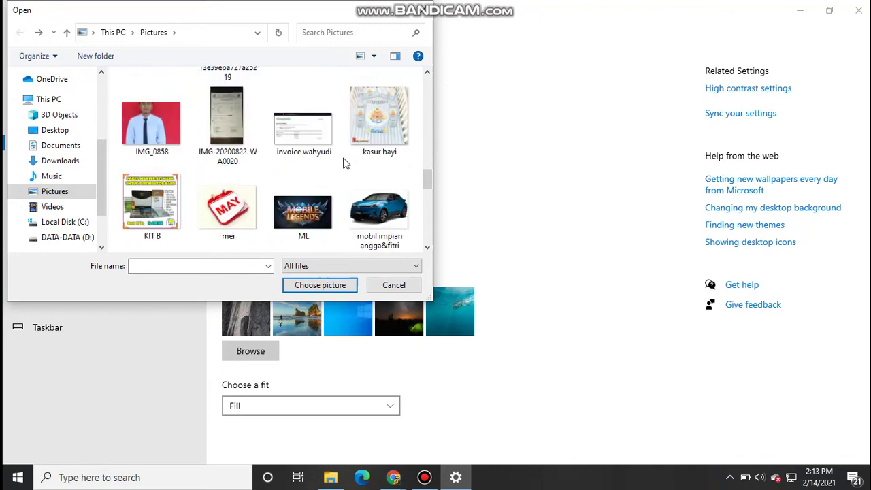
scroll(180, 187, down, 5)
scroll(182, 186, down, 3)
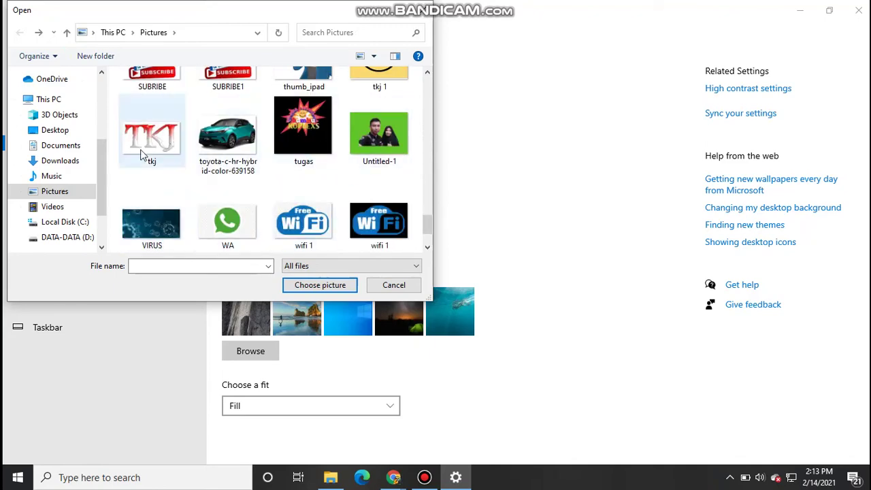
scroll(214, 160, down, 1)
scroll(227, 170, up, 4)
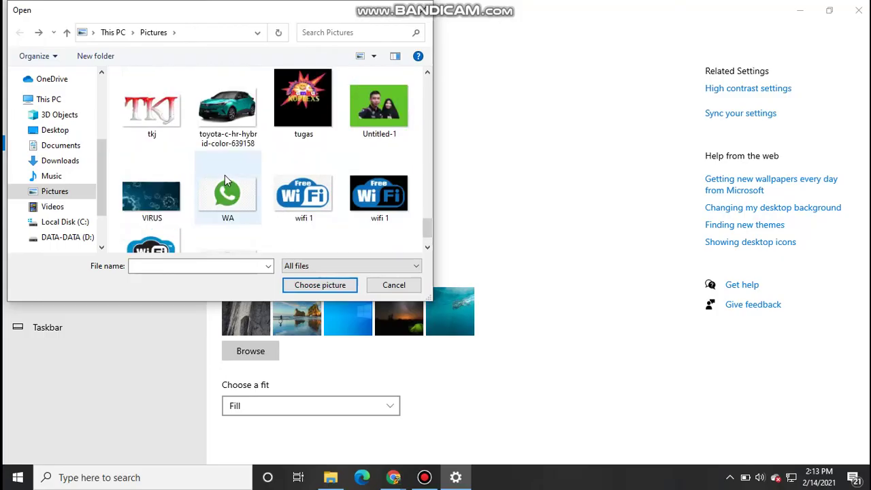
scroll(334, 142, up, 4)
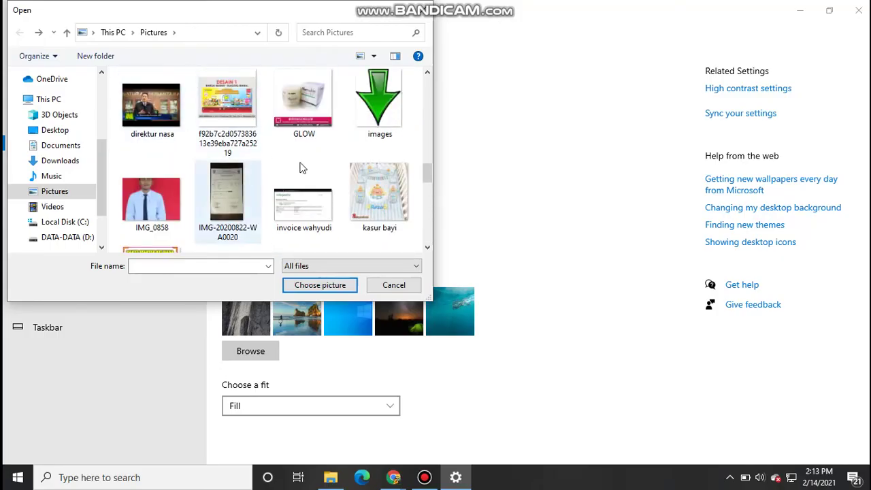
scroll(343, 153, up, 5)
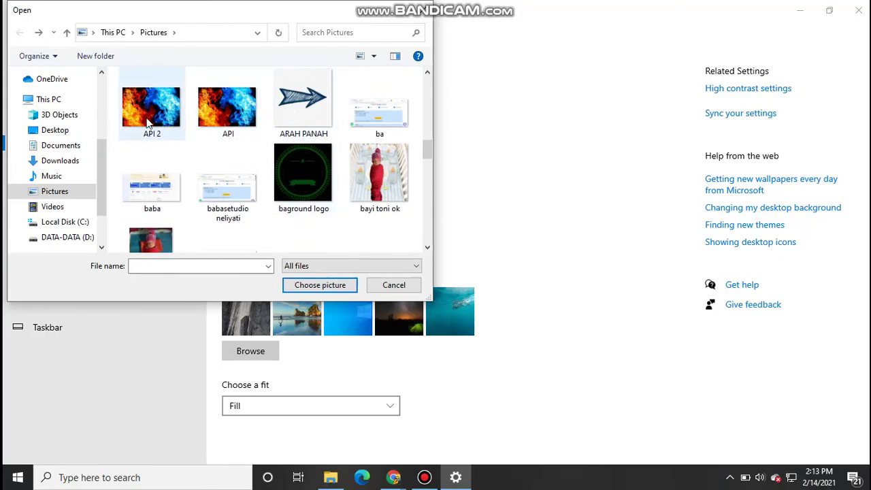
click(157, 130)
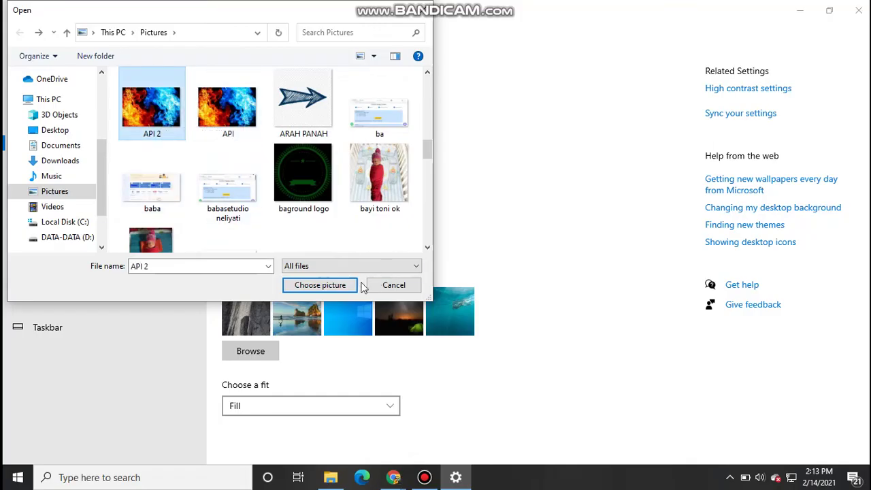
click(332, 285)
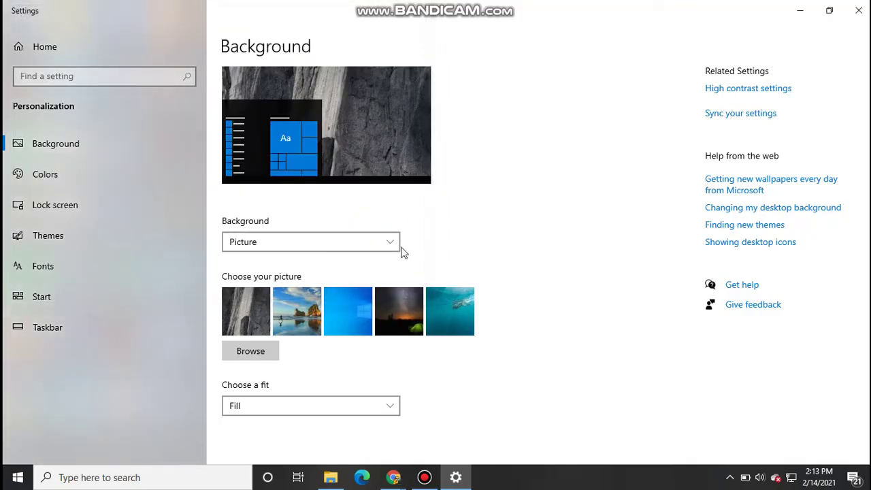
click(800, 9)
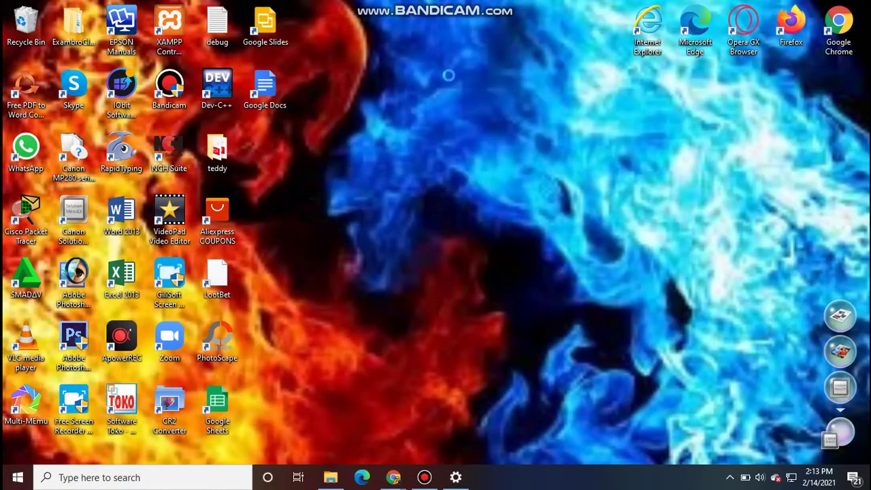
- Reopen the desktop background settings and set the picture "Soal-TOEFL-Reading-dan-Pembahasannya-01" from the tofel folder in Pictures as the background
right_click(438, 58)
click(487, 229)
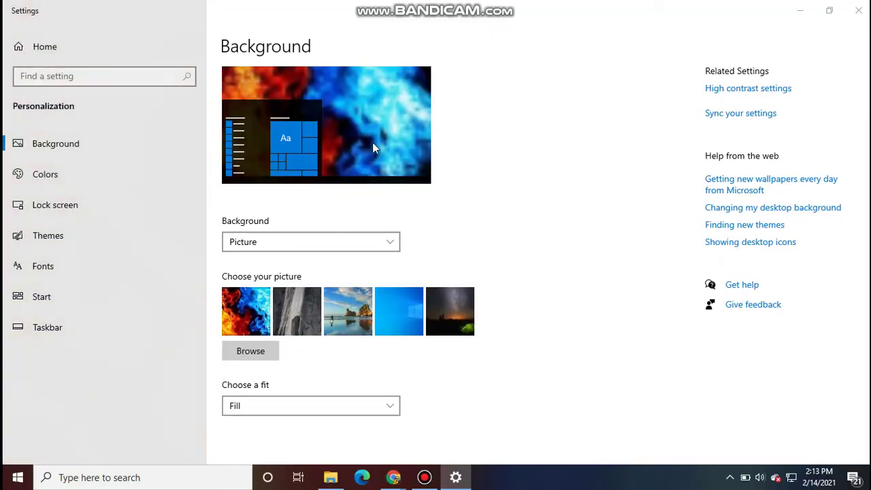
scroll(299, 156, down, 3)
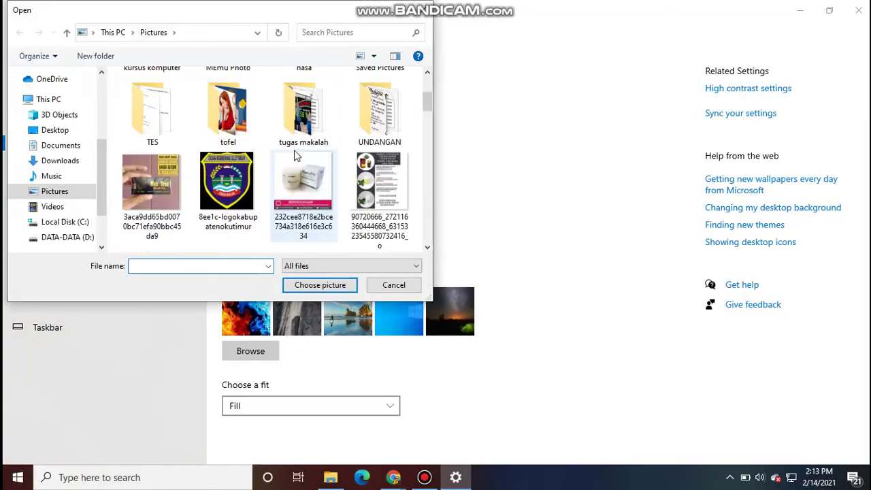
double_click(227, 126)
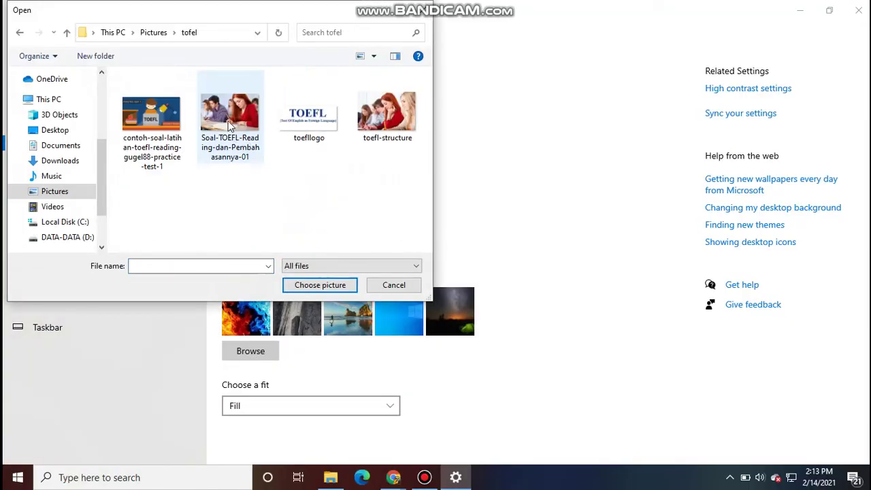
click(229, 126)
click(313, 285)
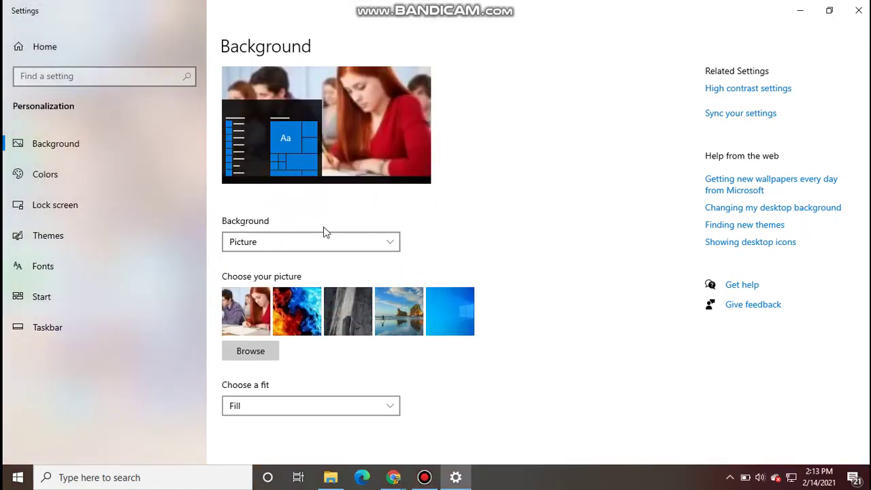
- Try the Stretch fit for the background picture, set the fit to Span instead, and close Settings
click(297, 399)
click(273, 377)
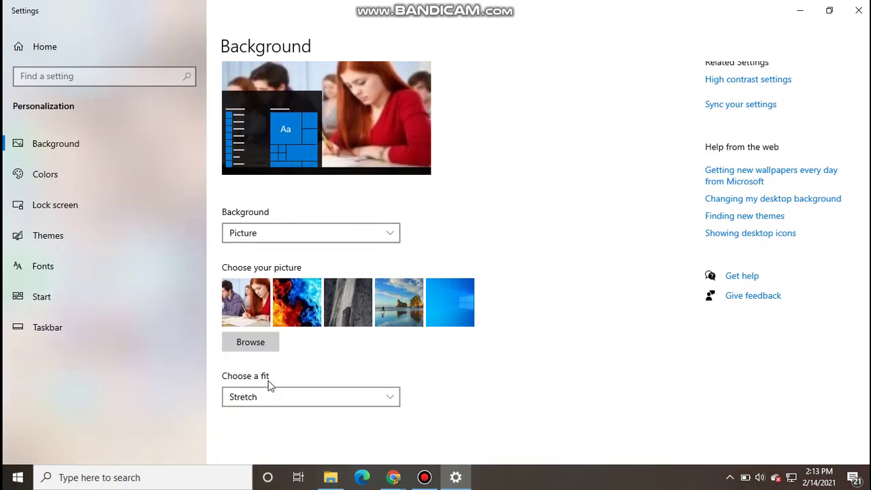
click(270, 396)
click(251, 439)
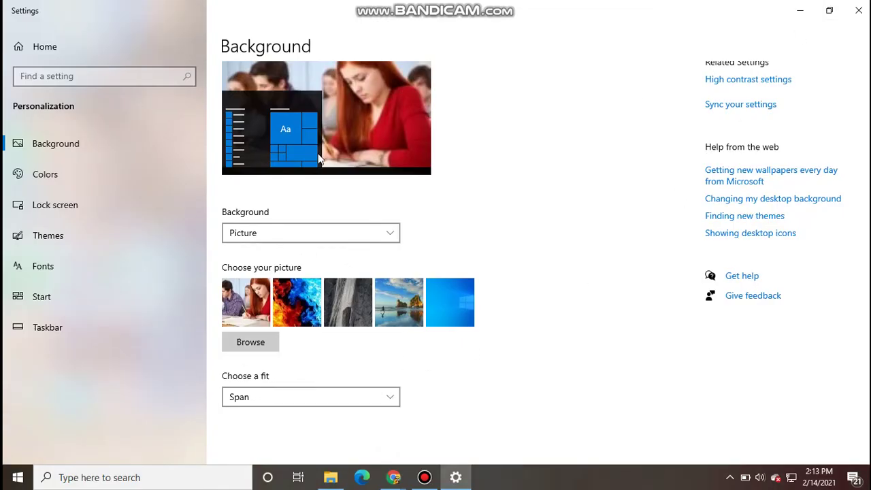
click(859, 11)
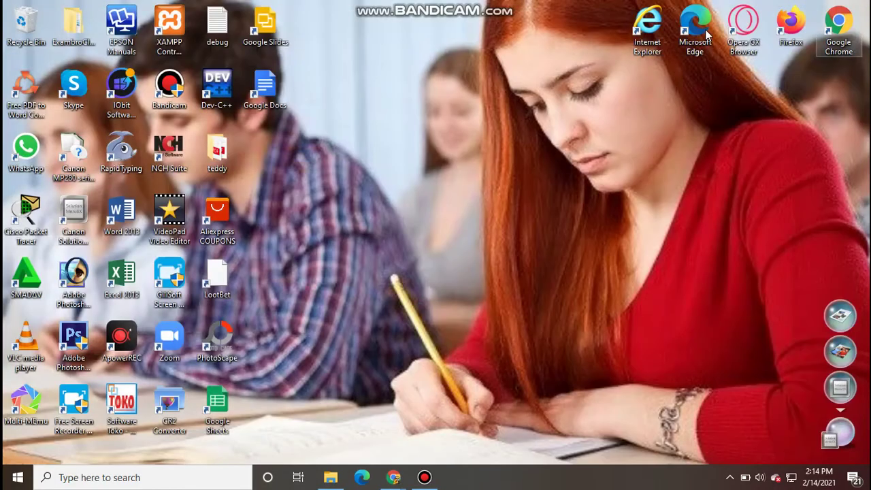
- Reopen the desktop personalization settings, close them, and review the commands available for the desktop
right_click(452, 123)
click(501, 291)
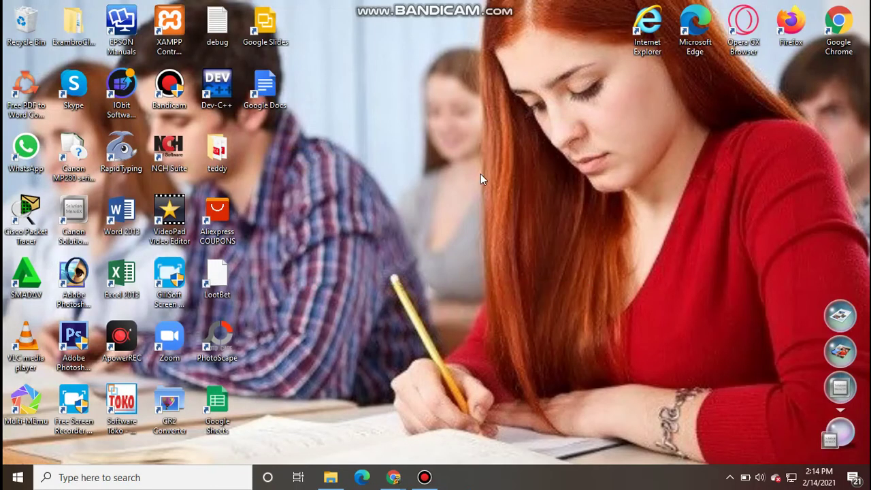
right_click(390, 124)
click(859, 10)
right_click(449, 117)
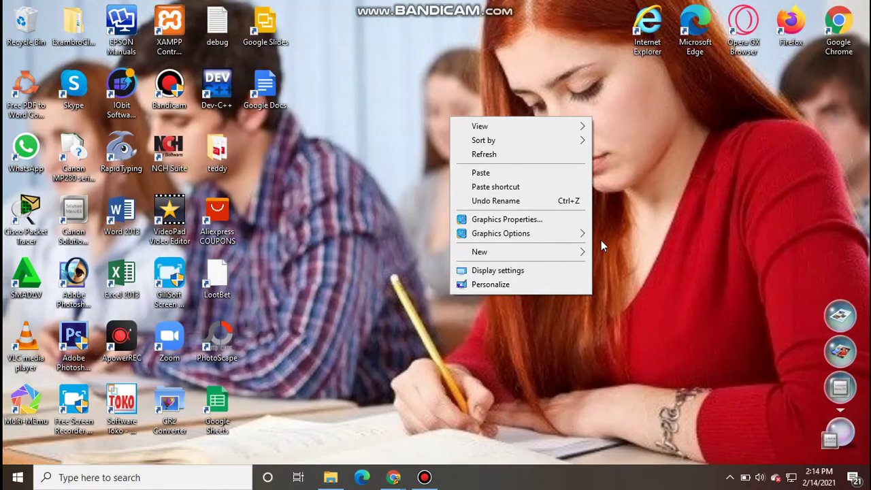
click(682, 162)
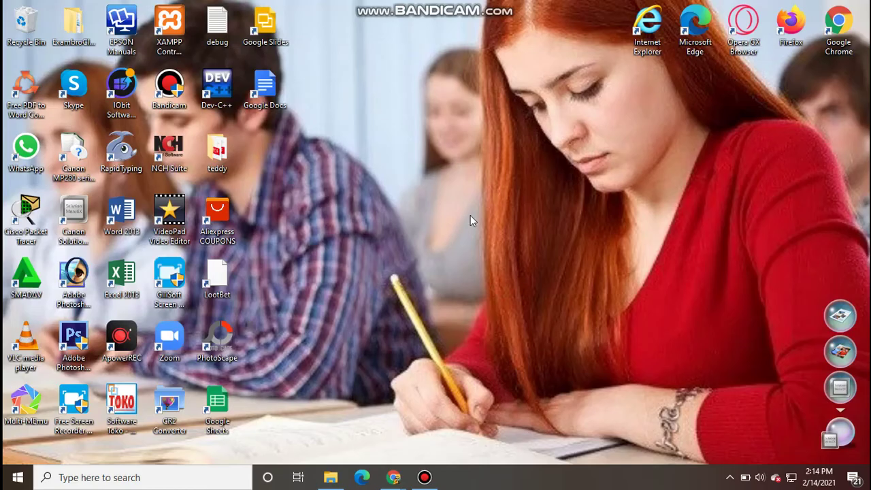
right_click(413, 62)
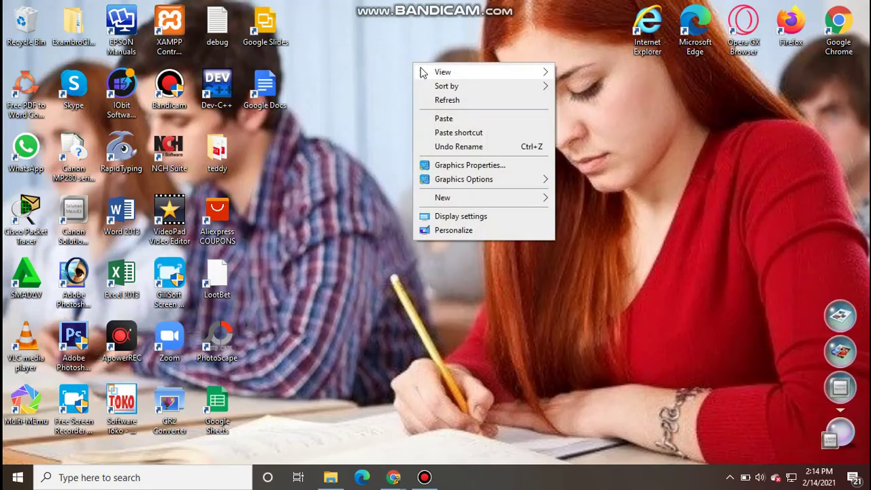
click(613, 66)
right_click(617, 68)
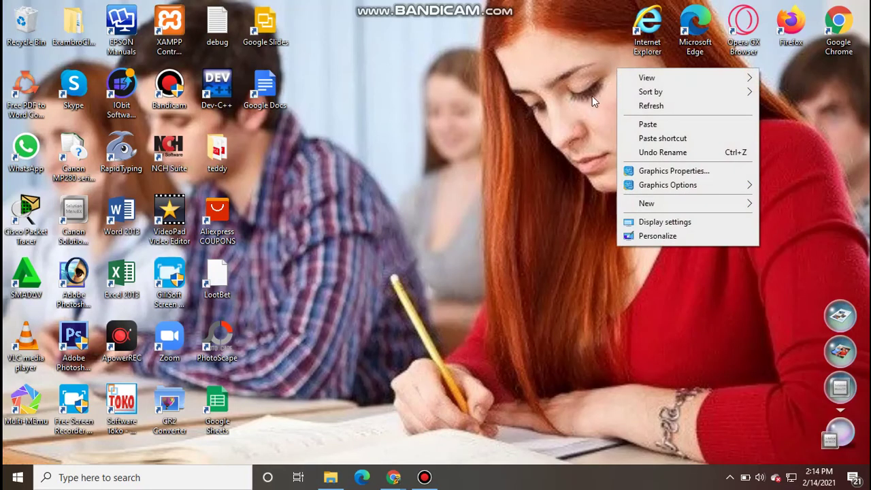
- Refresh the desktop repeatedly
right_click(422, 56)
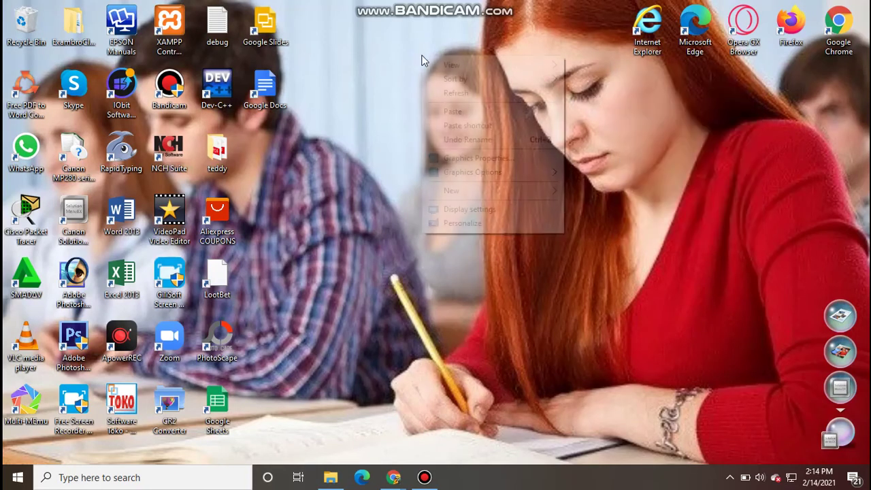
click(479, 102)
right_click(423, 71)
click(445, 107)
right_click(393, 68)
click(434, 106)
right_click(466, 51)
click(493, 88)
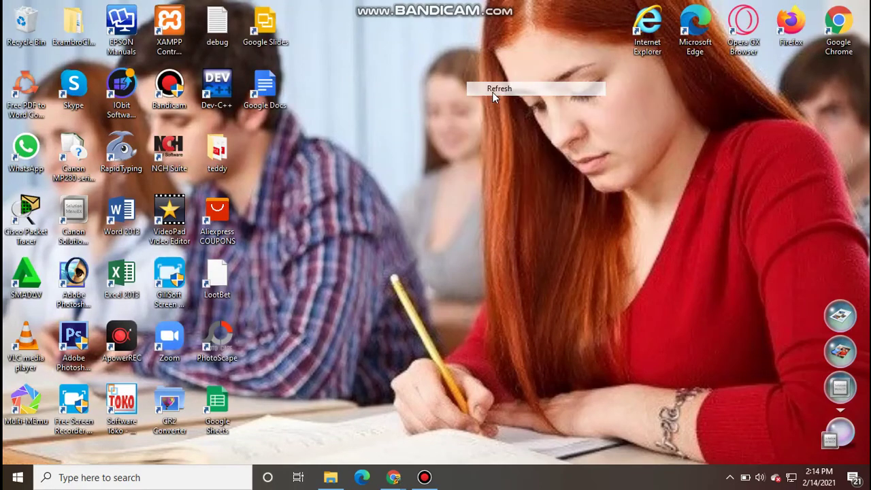
right_click(384, 81)
click(430, 119)
right_click(467, 77)
click(490, 115)
right_click(352, 76)
click(409, 113)
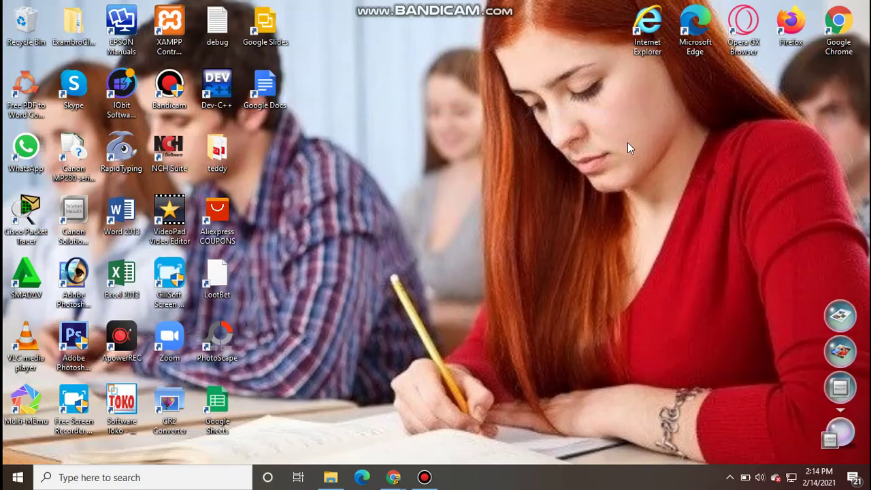
key(F5)
key(F5)
key(F5)
right_click(384, 72)
click(429, 109)
right_click(430, 55)
click(459, 94)
right_click(402, 85)
click(439, 120)
- Switch to Bandicam to stop the running screen recording, and launch Bandicam again from its desktop shortcut
right_click(383, 142)
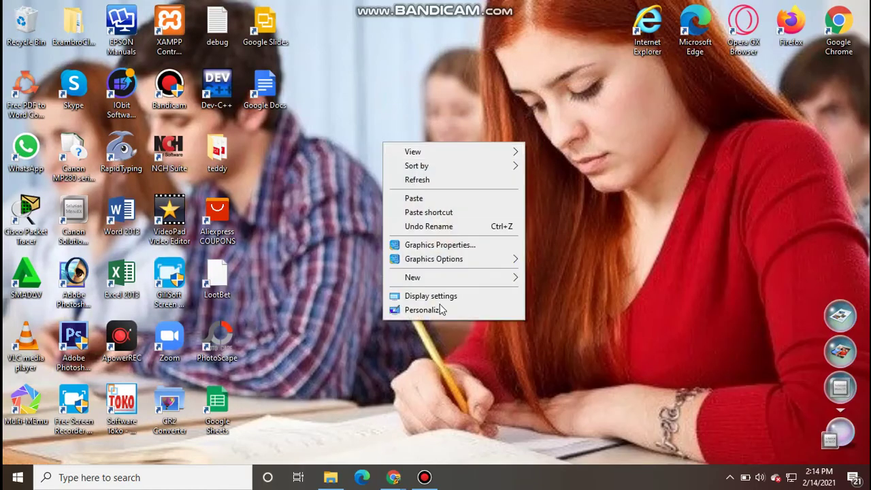
click(424, 477)
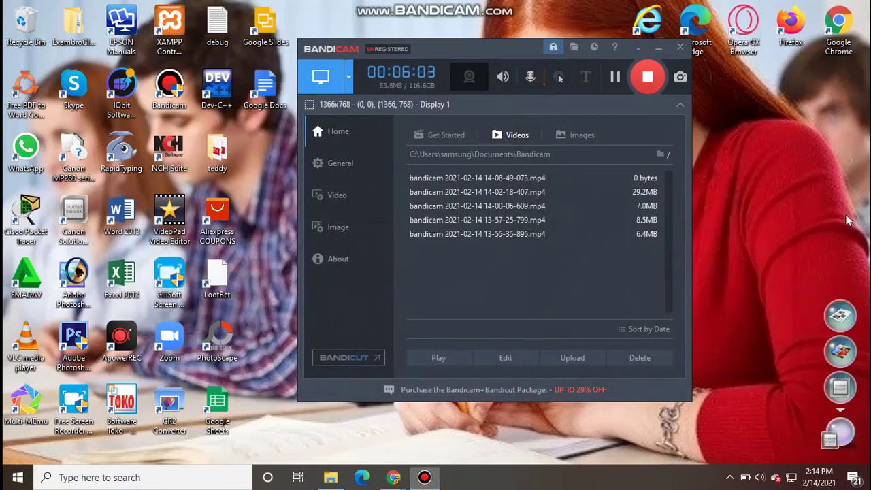
click(633, 63)
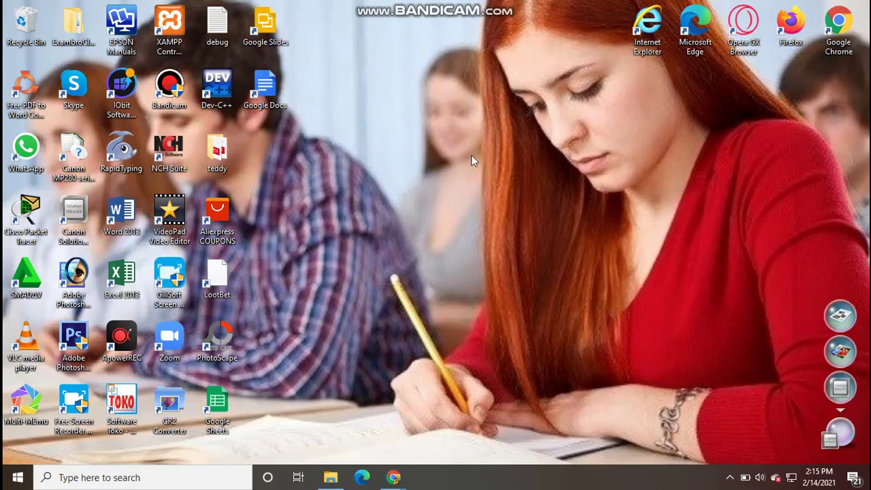
double_click(169, 85)
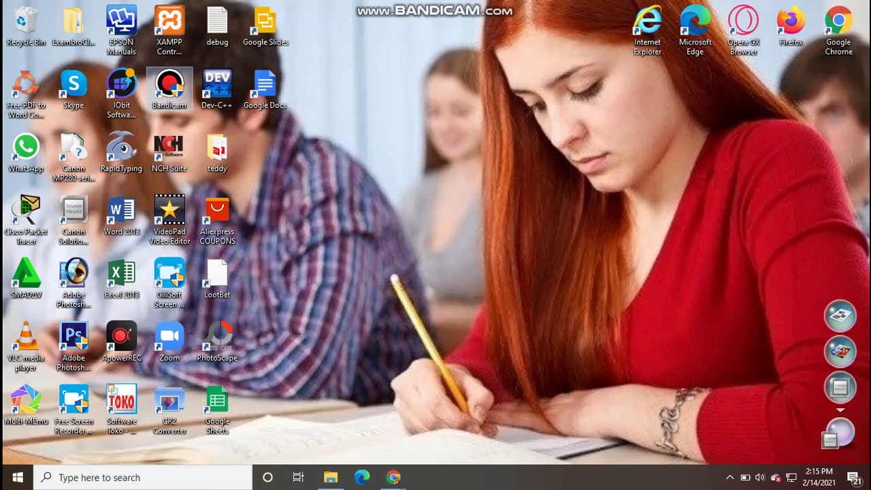